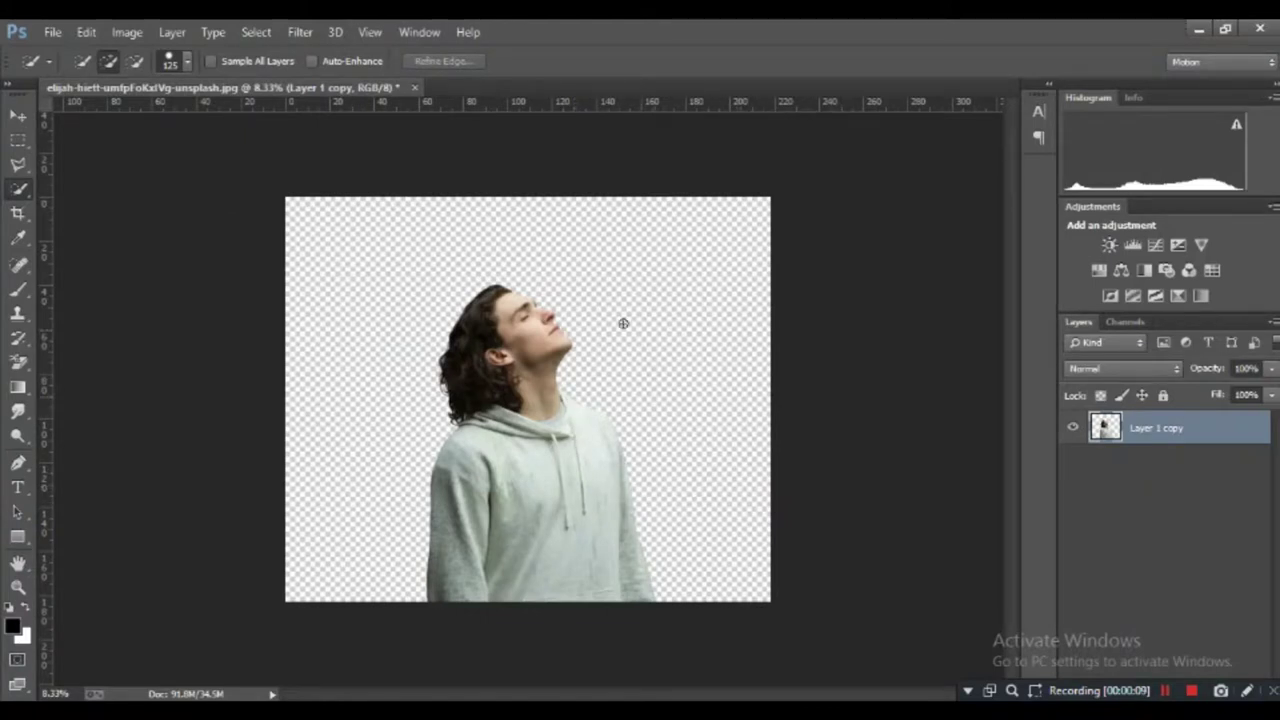
# Place the forest photo as a linked image, scale it to fill the canvas, and move it below Layer 1 copy.
pyautogui.click(50, 32)
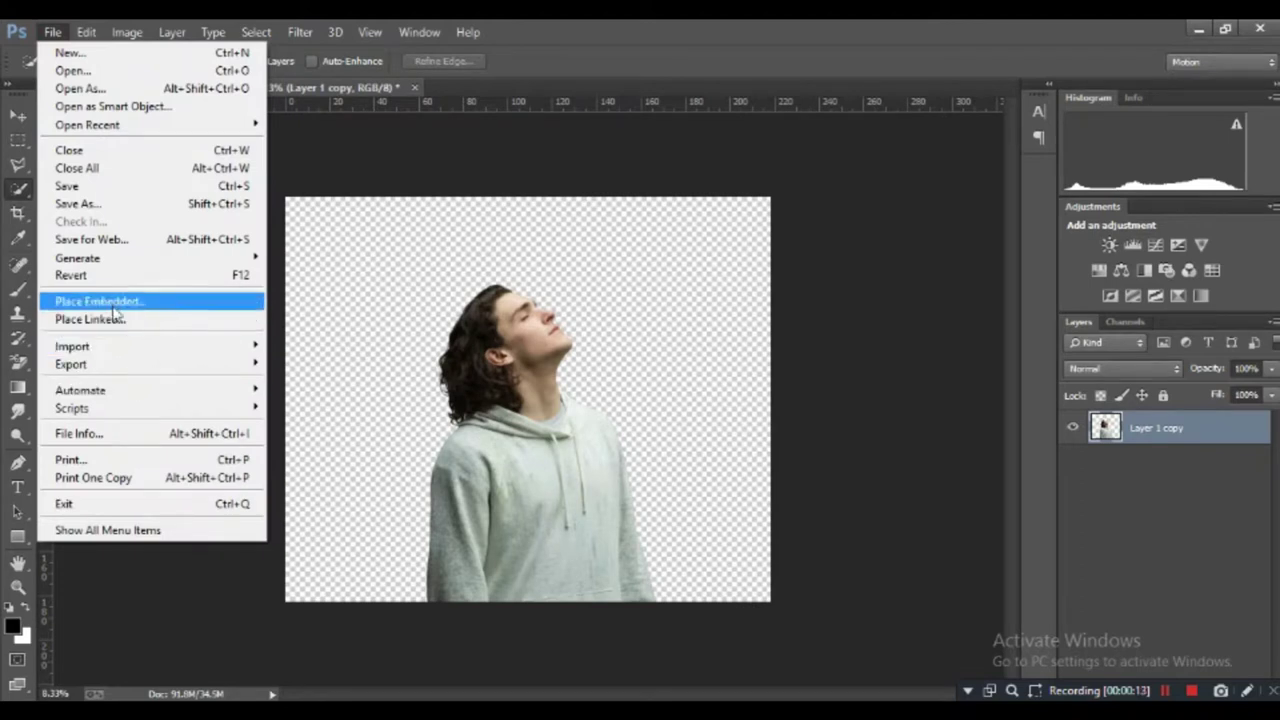
pyautogui.click(114, 319)
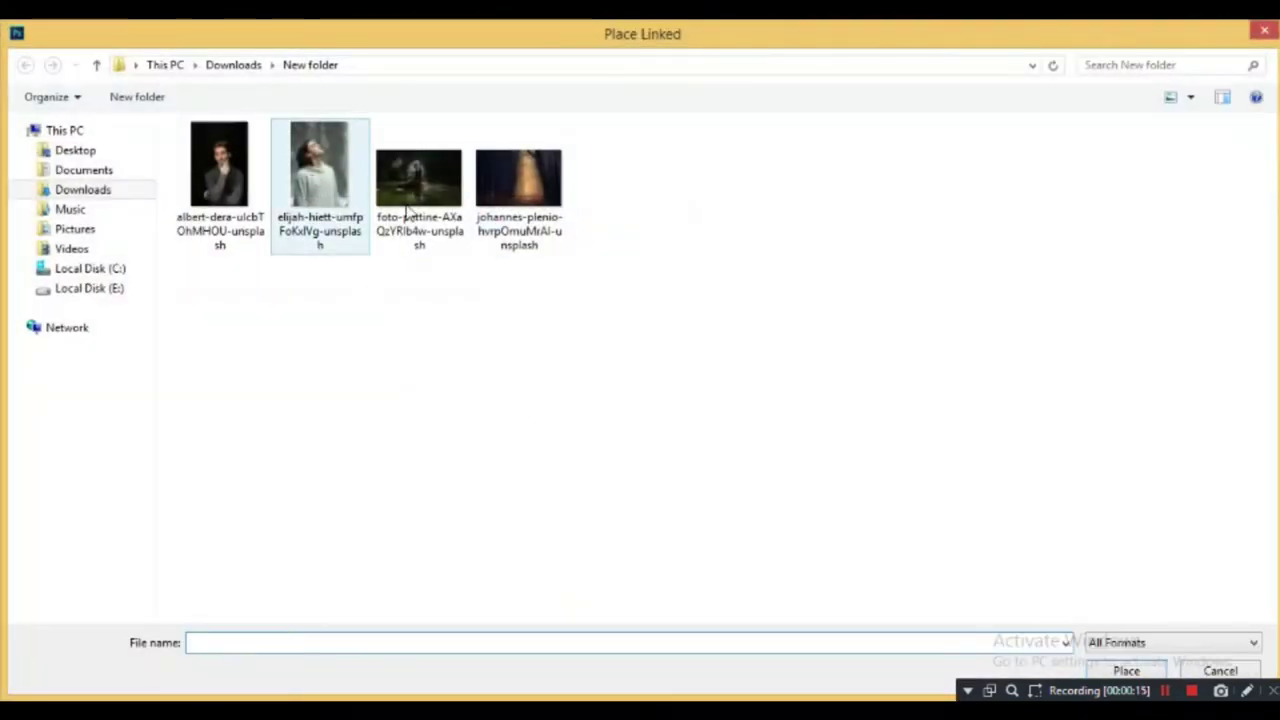
pyautogui.doubleClick(518, 187)
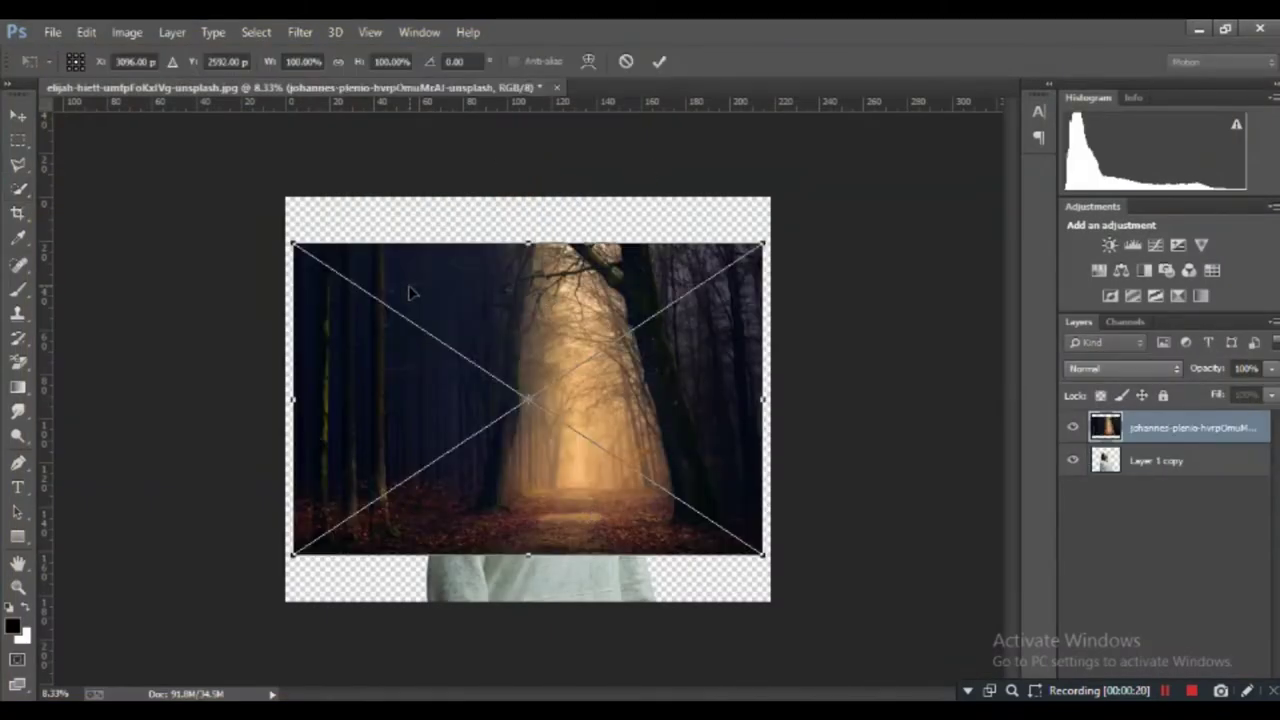
pyautogui.moveTo(763, 243); pyautogui.dragTo(841, 203)
pyautogui.press('w')
pyautogui.press('Return')
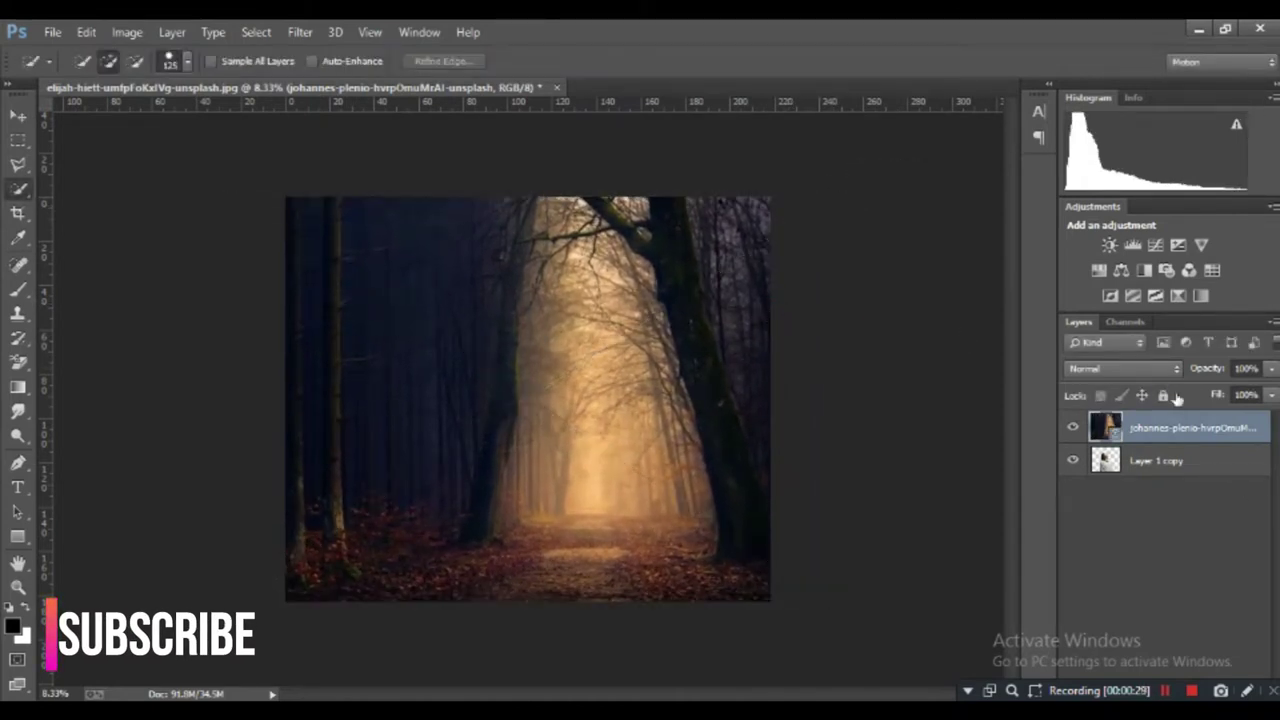
pyautogui.moveTo(1199, 446); pyautogui.dragTo(1195, 474)
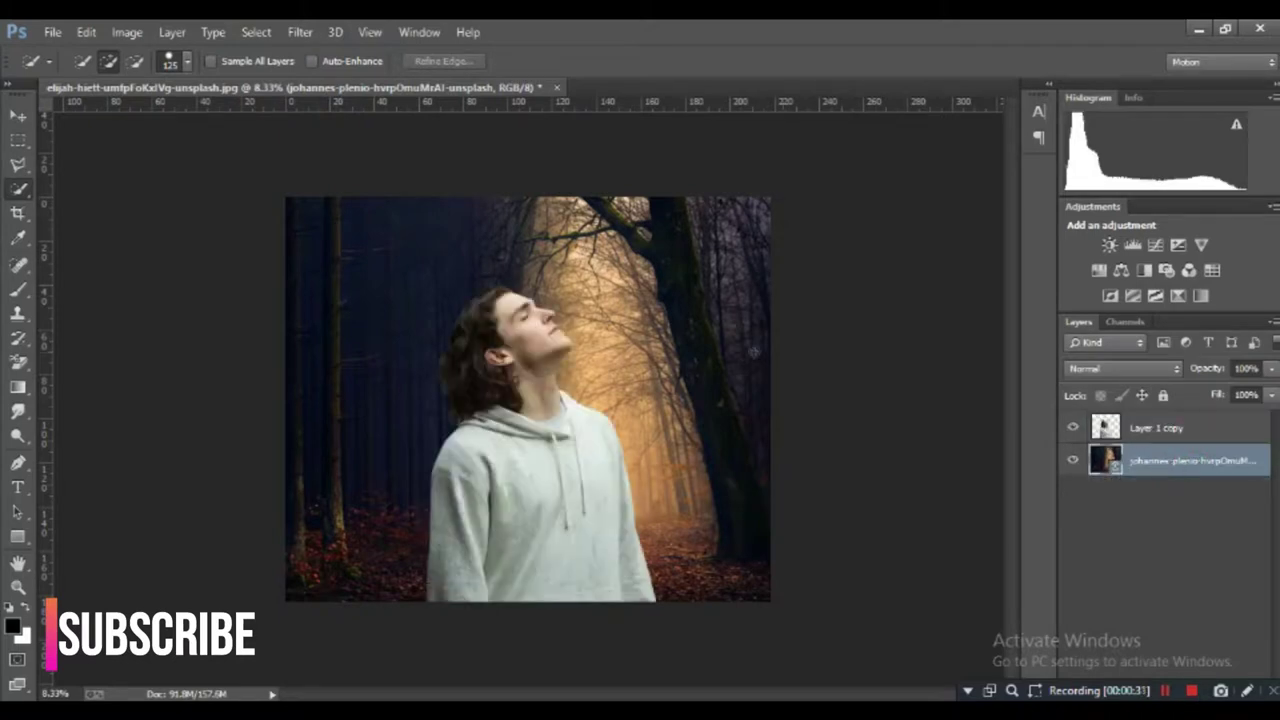
# Place the misty couple photo as a linked image and enlarge it over the lower canvas.
pyautogui.click(55, 31)
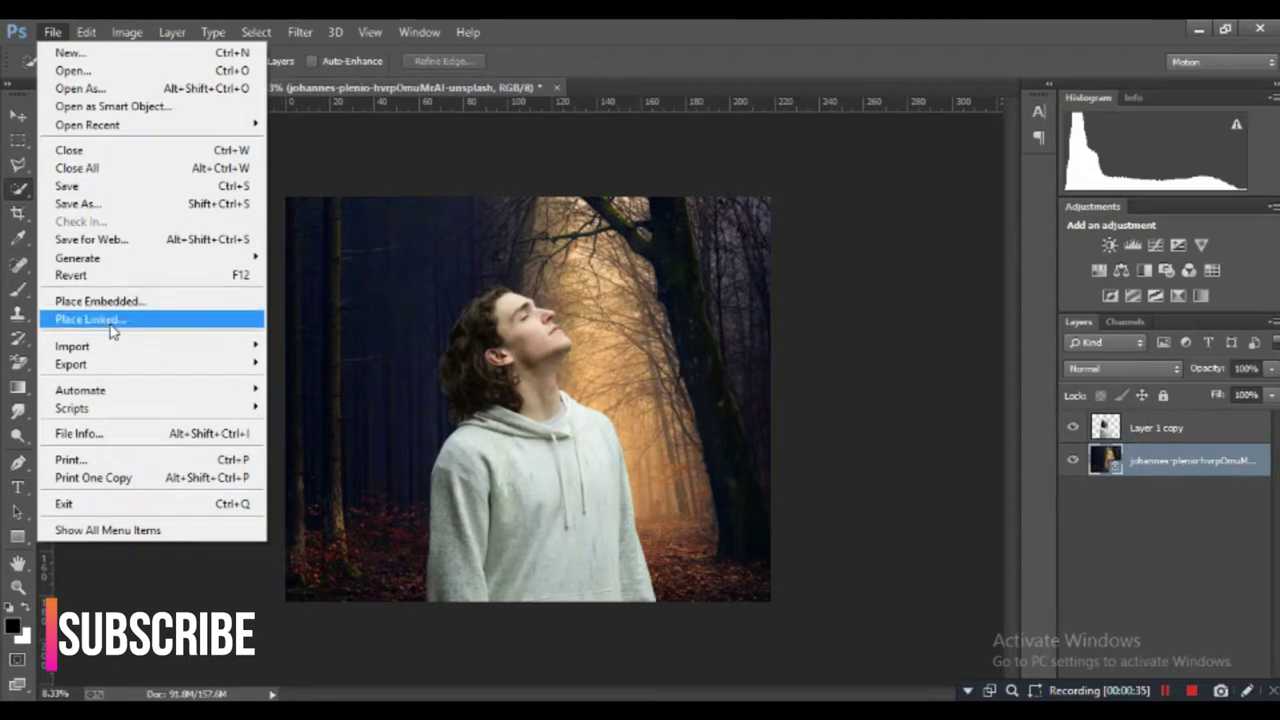
pyautogui.click(90, 319)
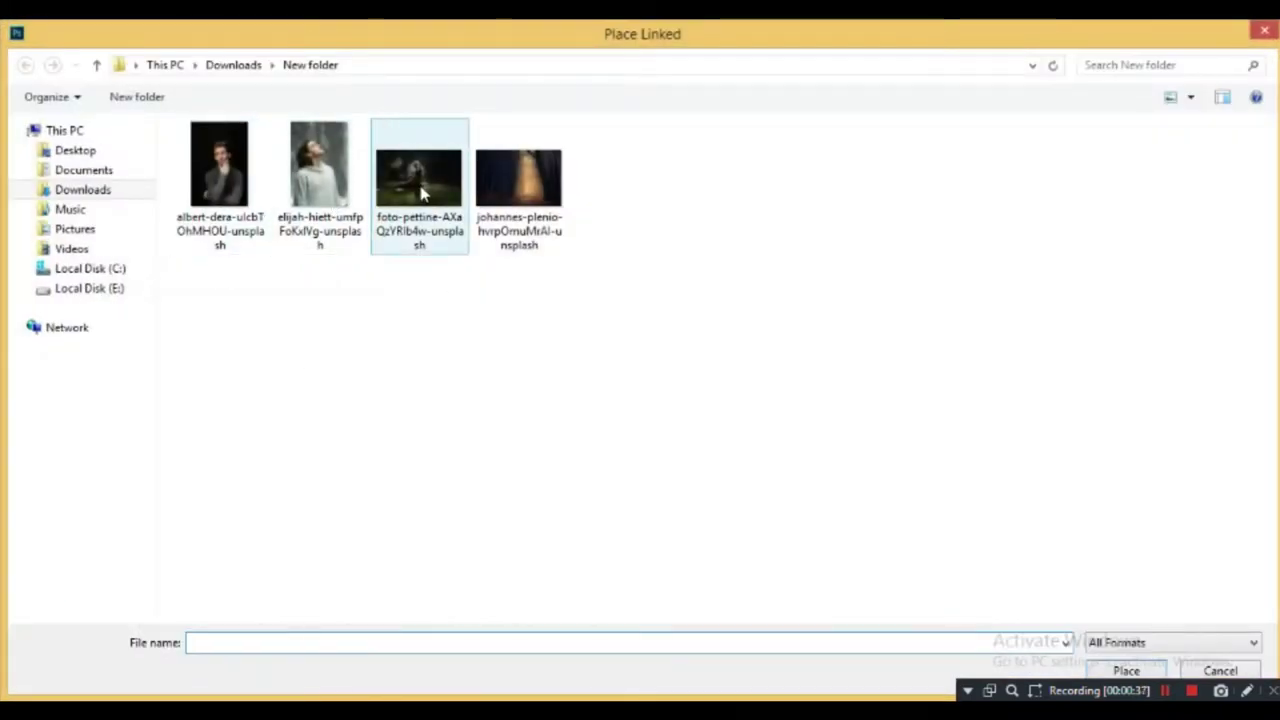
pyautogui.doubleClick(421, 193)
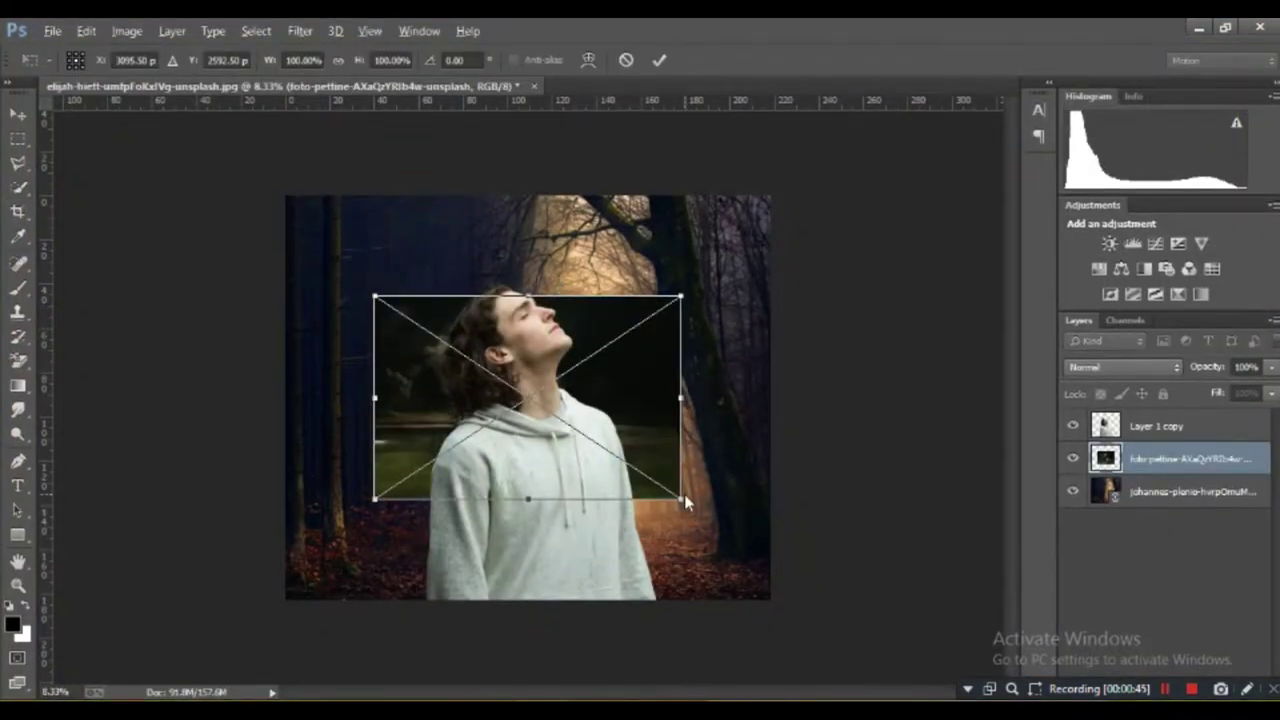
pyautogui.moveTo(679, 500); pyautogui.dragTo(735, 558)
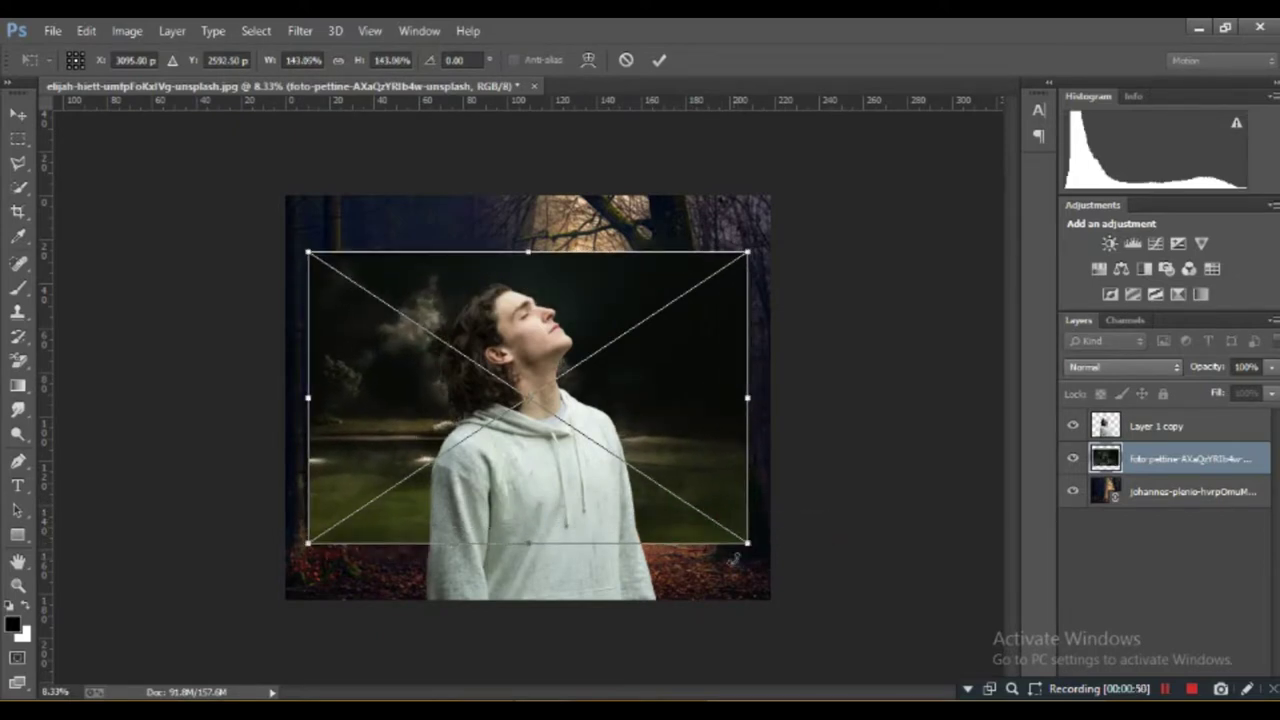
pyautogui.press('w')
pyautogui.press('Return')
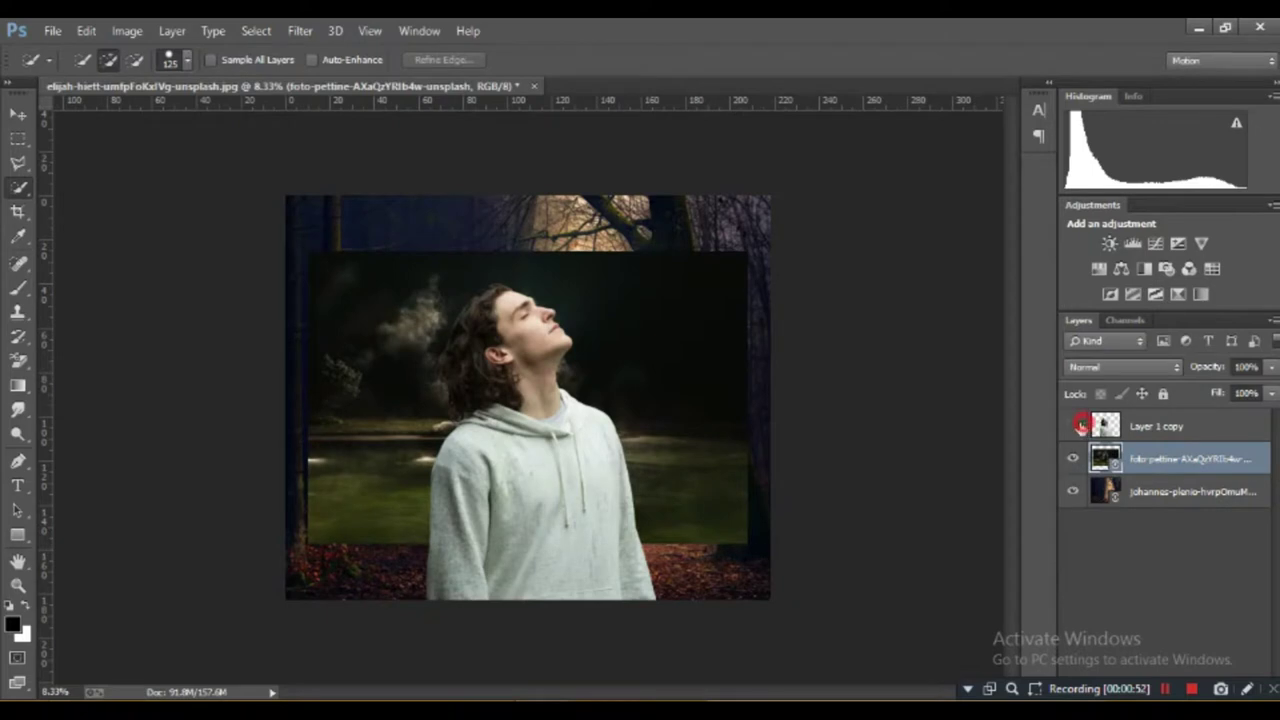
# Hide Layer 1 copy and shift the couple photo down and slightly right.
pyautogui.click(1073, 425)
pyautogui.click(14, 117)
pyautogui.moveTo(532, 455)
pyautogui.mouseDown()
pyautogui.moveTo(565, 543)
pyautogui.moveTo(562, 533)
pyautogui.mouseUp()
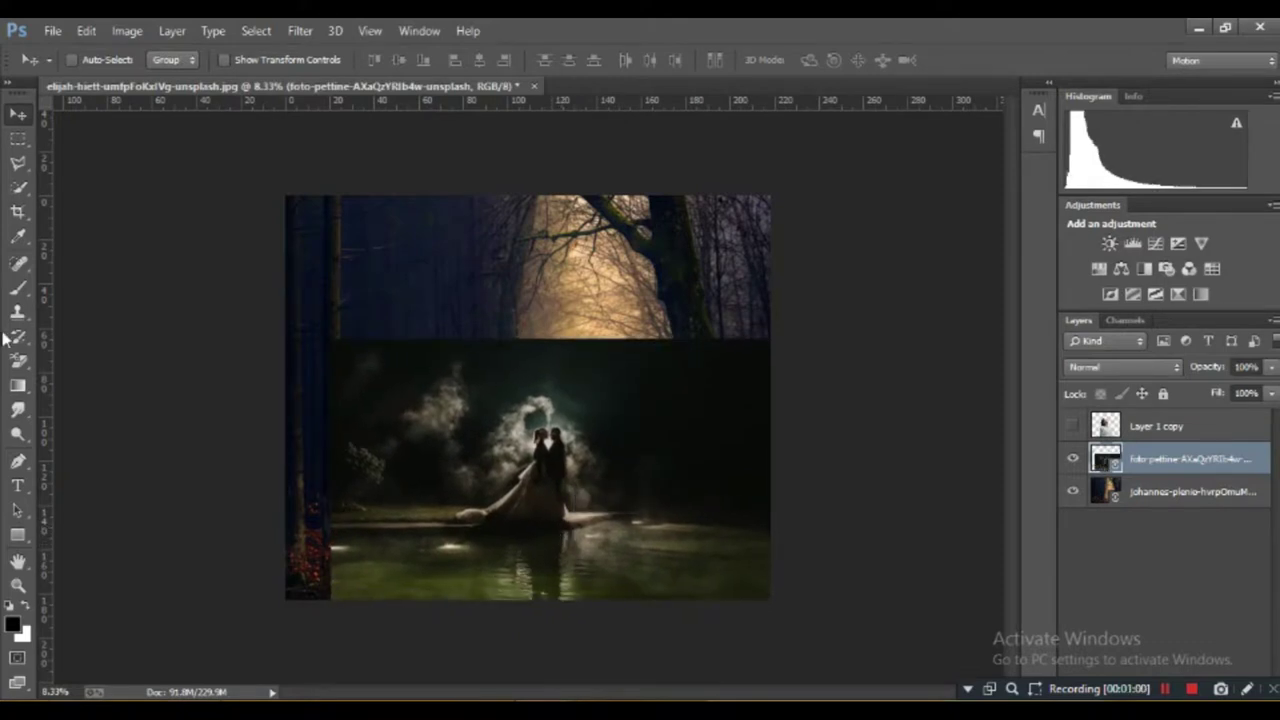
# Rasterize the couple photo and erase its edges with a soft 1300 px eraser brush.
pyautogui.rightClick(22, 366)
pyautogui.click(60, 362)
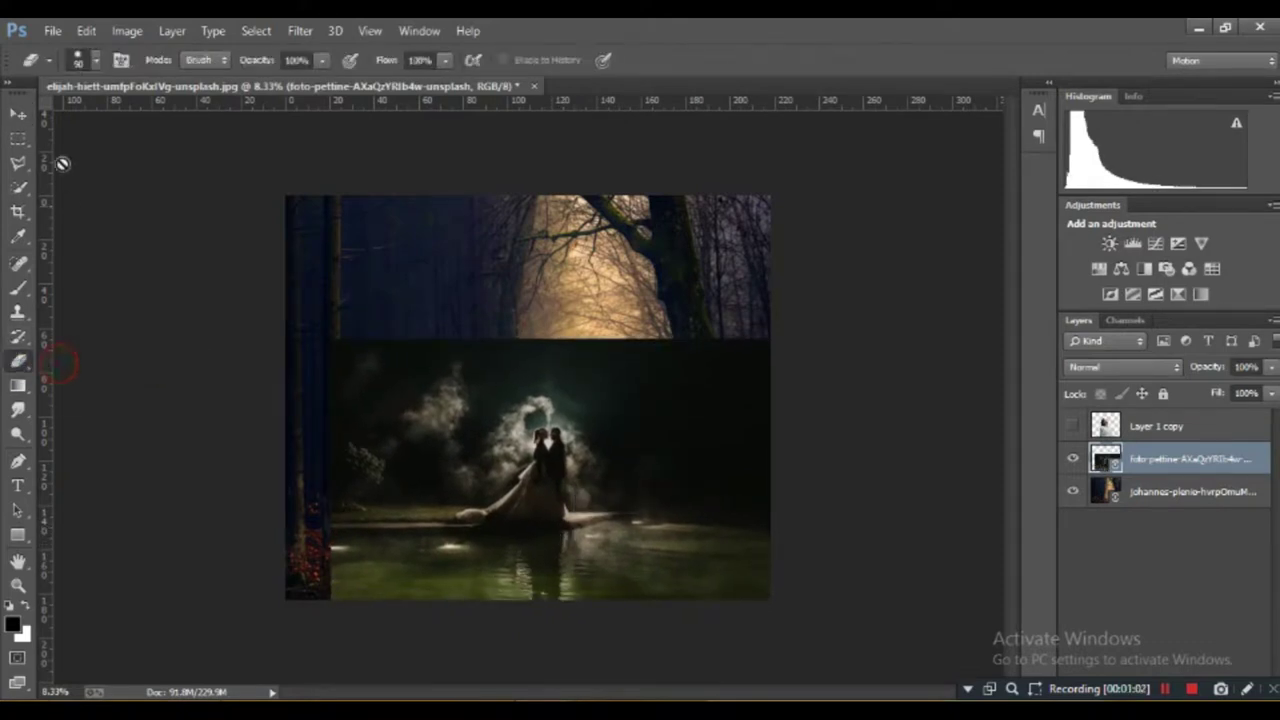
pyautogui.click(96, 62)
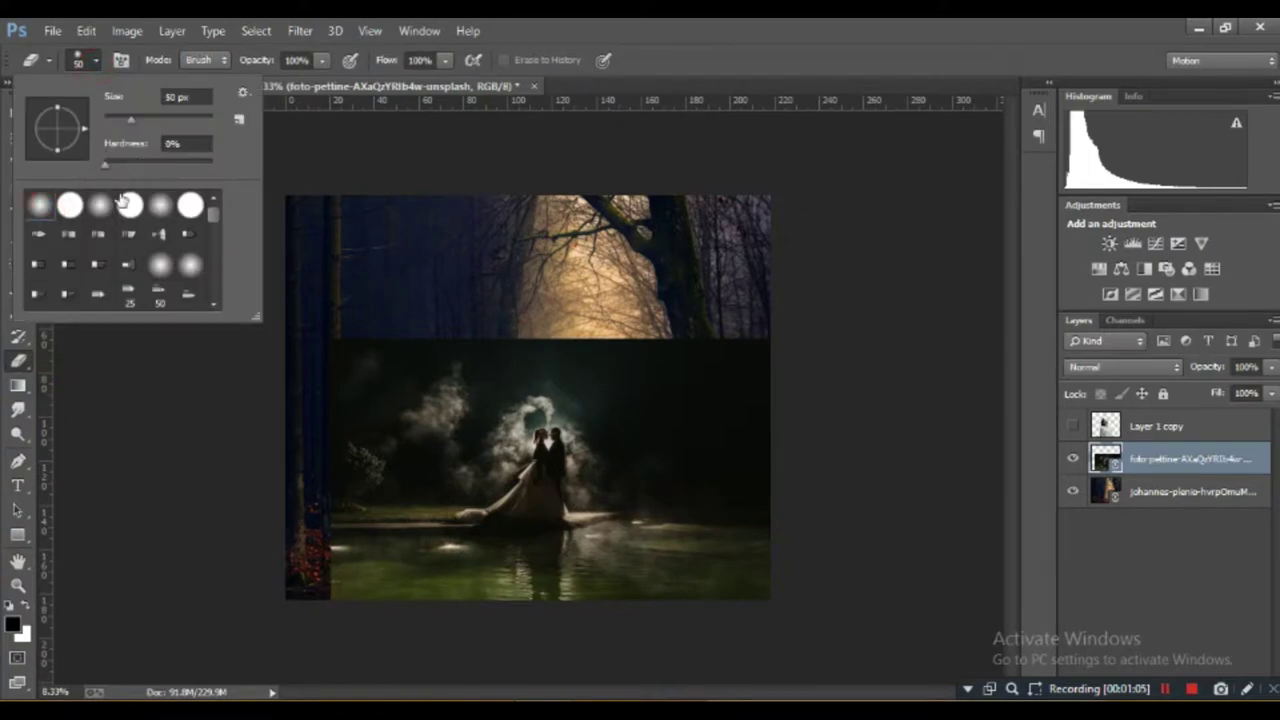
pyautogui.click(557, 449)
pyautogui.click(621, 303)
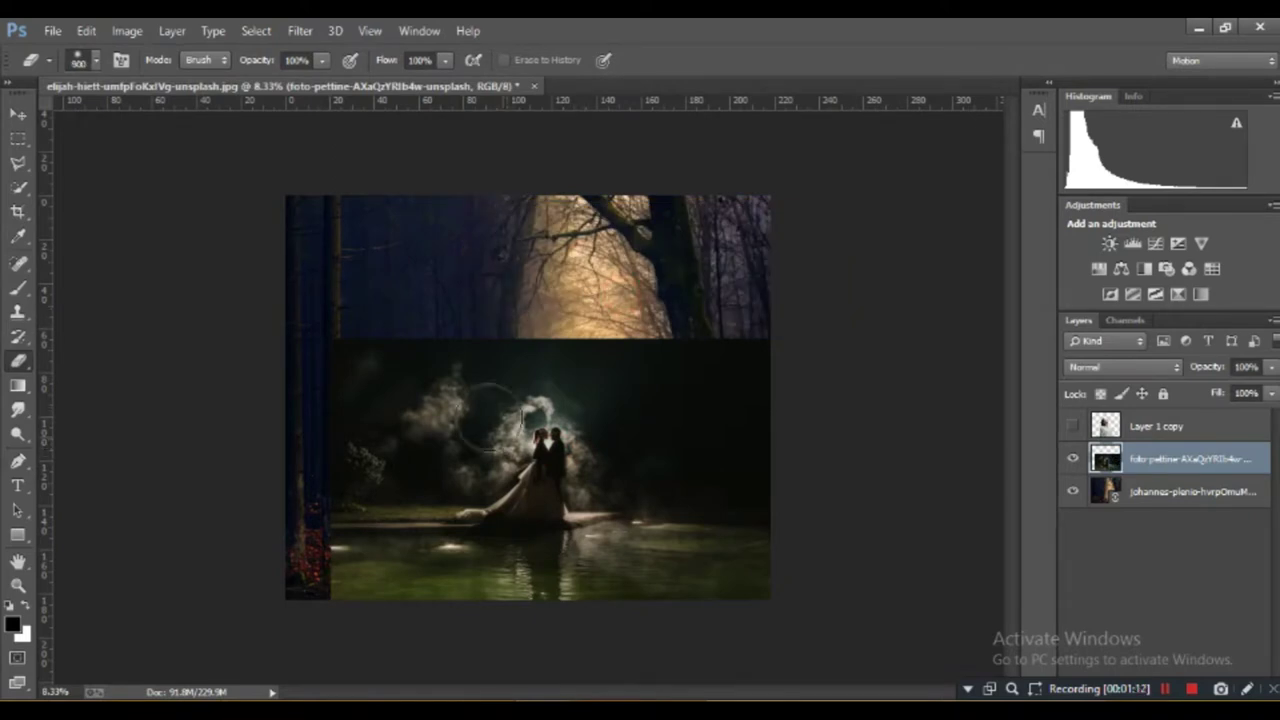
pyautogui.press(']')
pyautogui.press(']')
pyautogui.press(']')
pyautogui.moveTo(414, 329)
pyautogui.mouseDown()
pyautogui.moveTo(353, 367)
pyautogui.moveTo(700, 350)
pyautogui.moveTo(720, 370)
pyautogui.mouseUp()
pyautogui.moveTo(778, 618)
pyautogui.mouseDown()
pyautogui.moveTo(729, 514)
pyautogui.moveTo(729, 386)
pyautogui.moveTo(700, 343)
pyautogui.moveTo(707, 563)
pyautogui.moveTo(623, 643)
pyautogui.moveTo(371, 640)
pyautogui.moveTo(266, 529)
pyautogui.moveTo(288, 370)
pyautogui.moveTo(337, 571)
pyautogui.moveTo(531, 640)
pyautogui.moveTo(694, 623)
pyautogui.moveTo(489, 630)
pyautogui.moveTo(354, 594)
pyautogui.moveTo(711, 597)
pyautogui.moveTo(397, 600)
pyautogui.moveTo(297, 375)
pyautogui.moveTo(414, 600)
pyautogui.moveTo(669, 660)
pyautogui.mouseUp()
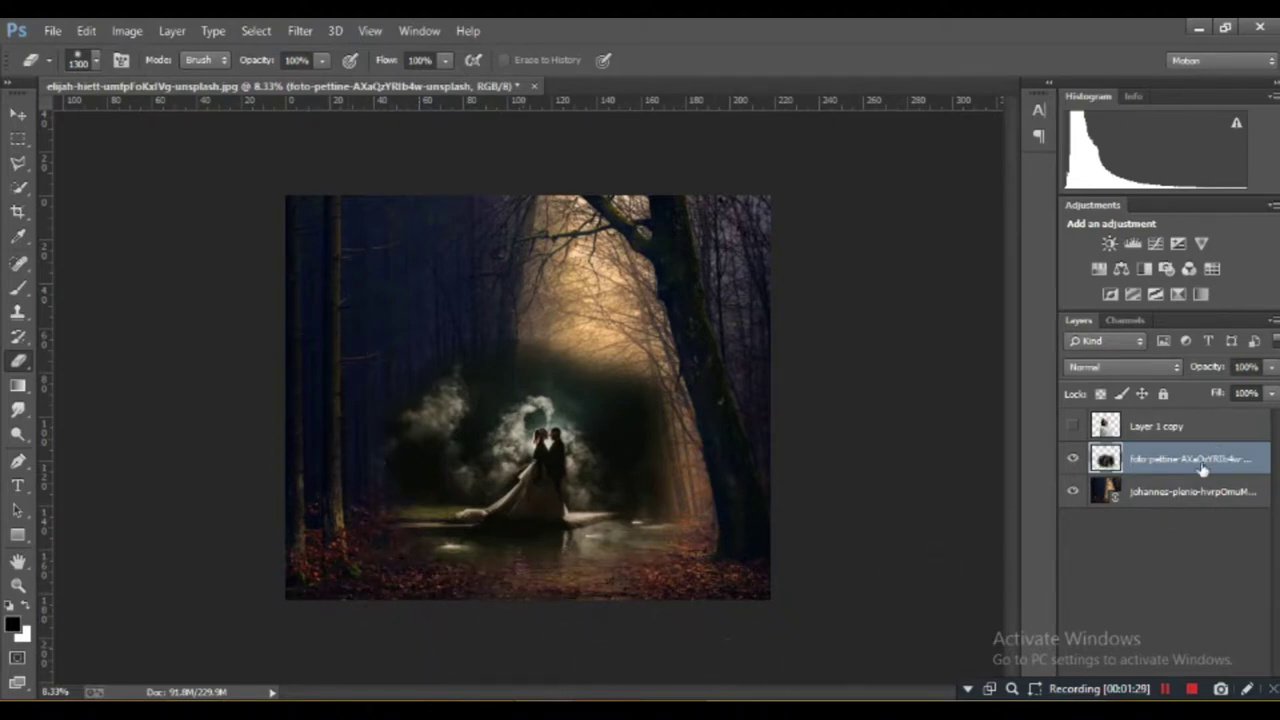
# Set the couple layer's opacity to 50%.
pyautogui.click(1272, 367)
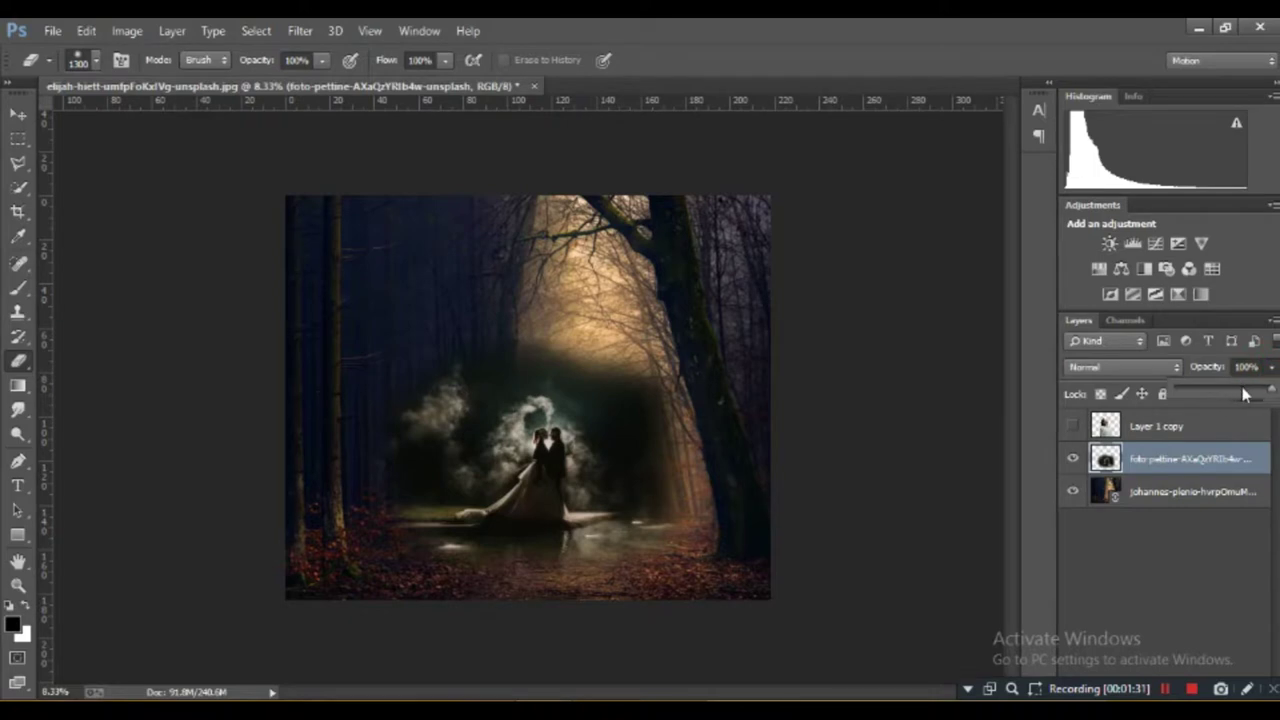
pyautogui.moveTo(1238, 393); pyautogui.dragTo(1222, 393)
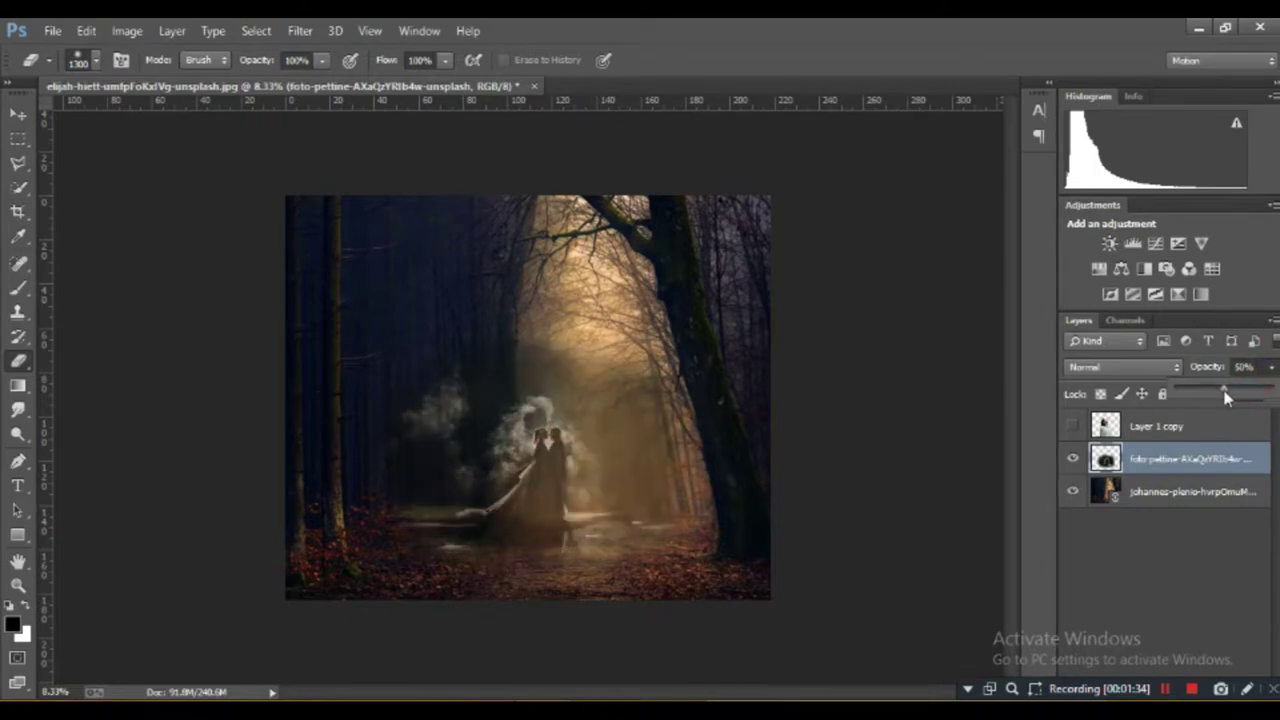
pyautogui.click(386, 556)
# Erase the leftover smoke and soft edges of the couple photo, then show Layer 1 copy again.
pyautogui.moveTo(386, 556)
pyautogui.mouseDown()
pyautogui.moveTo(423, 300)
pyautogui.moveTo(431, 438)
pyautogui.mouseUp()
pyautogui.moveTo(491, 329); pyautogui.dragTo(443, 377)
pyautogui.moveTo(580, 350); pyautogui.dragTo(450, 315)
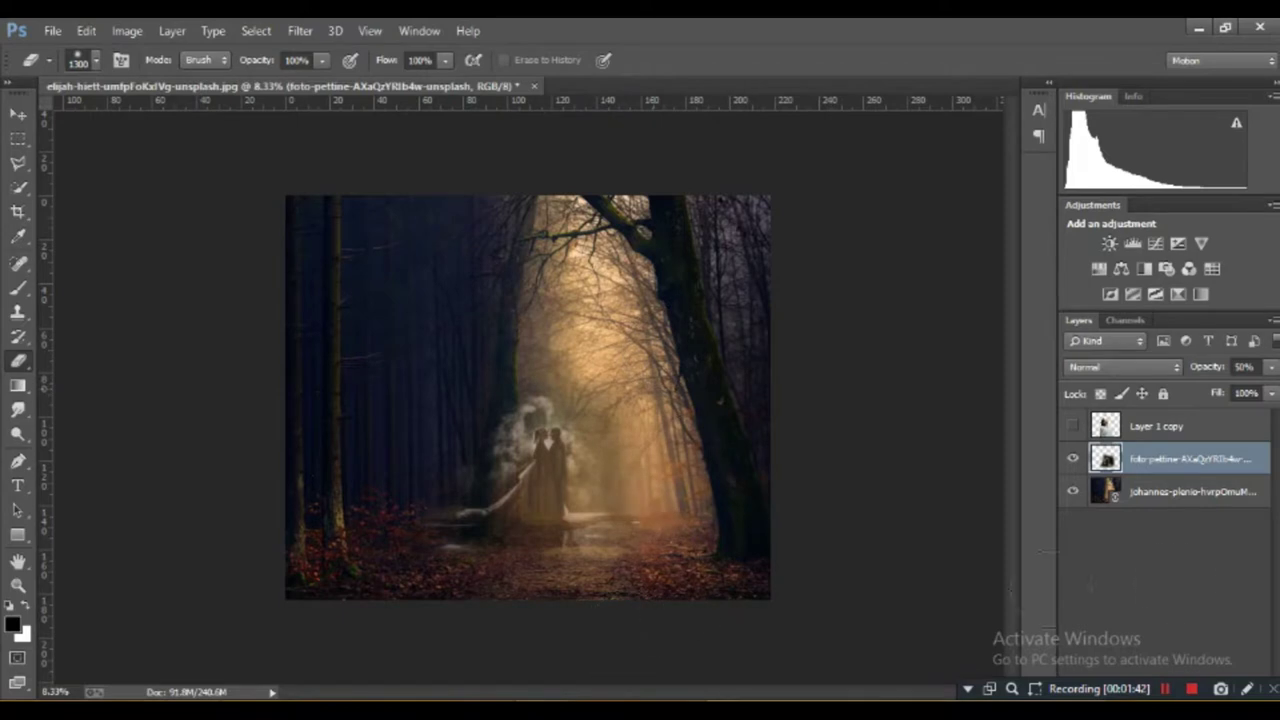
pyautogui.click(1071, 428)
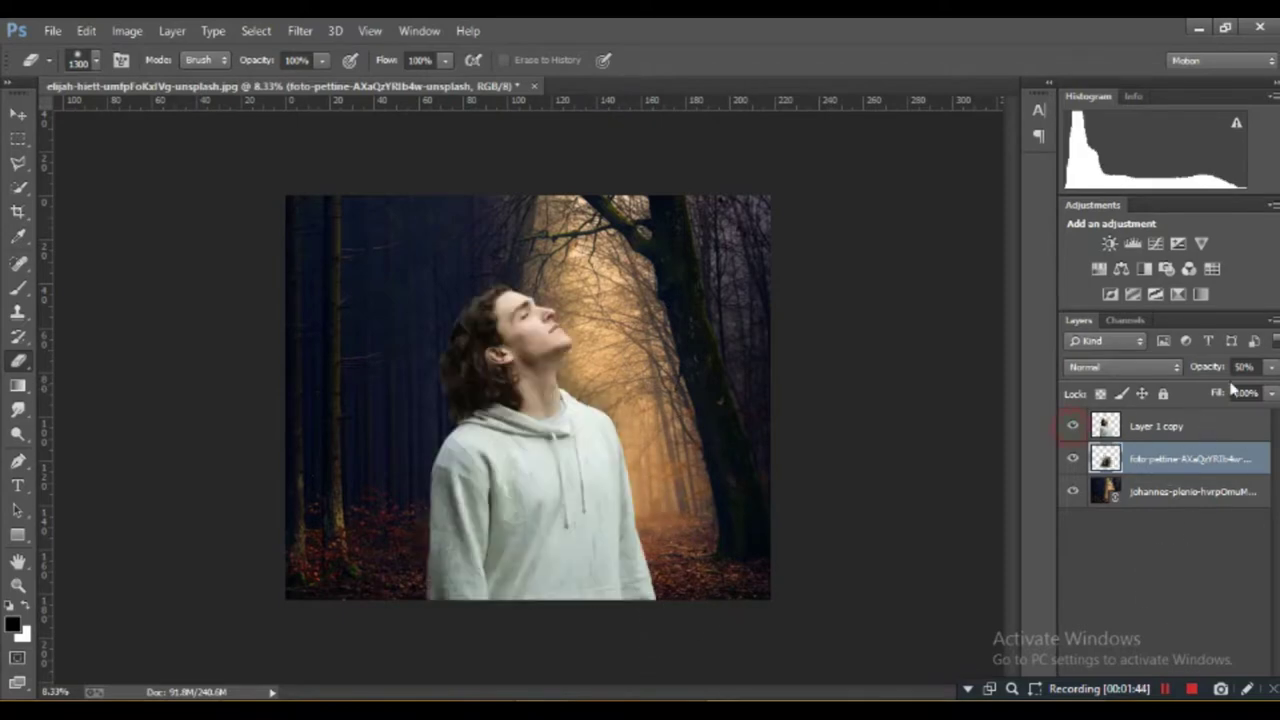
# Lower Layer 1 copy's opacity and nudge the man slightly right and down.
pyautogui.click(1197, 425)
pyautogui.click(1271, 367)
pyautogui.moveTo(1262, 390); pyautogui.dragTo(1190, 398)
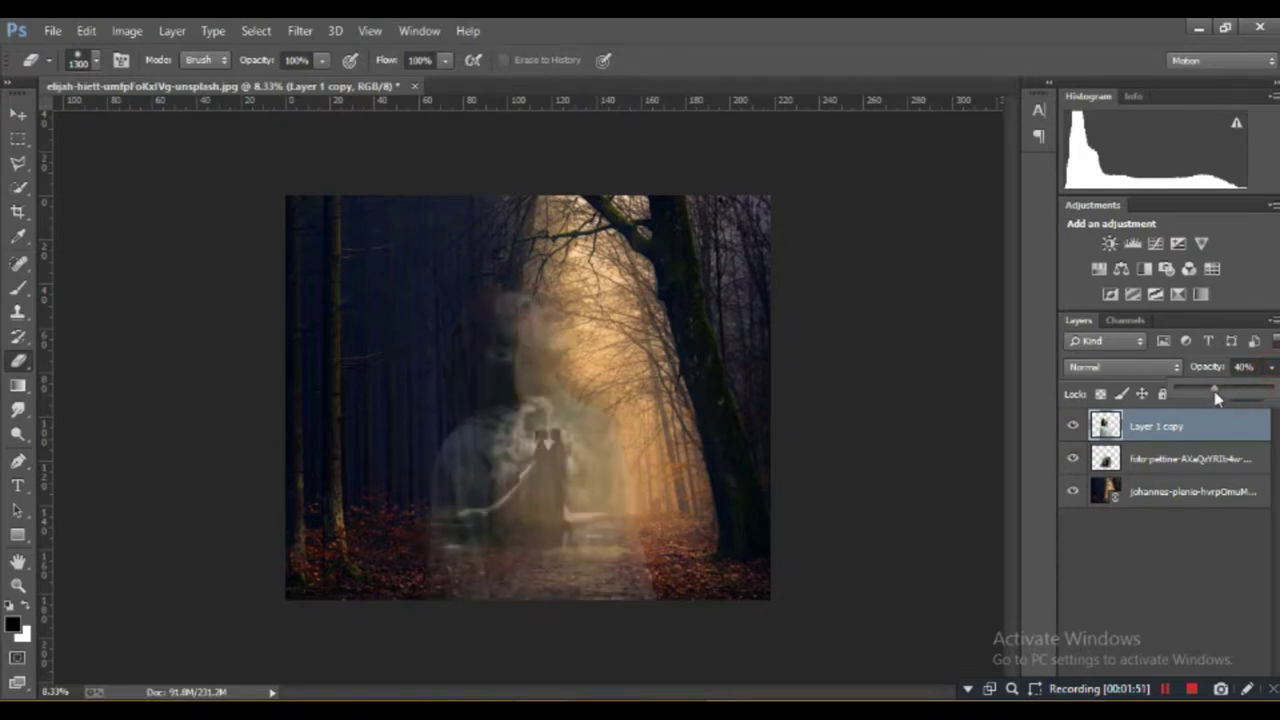
pyautogui.click(19, 115)
pyautogui.moveTo(488, 466); pyautogui.dragTo(498, 472)
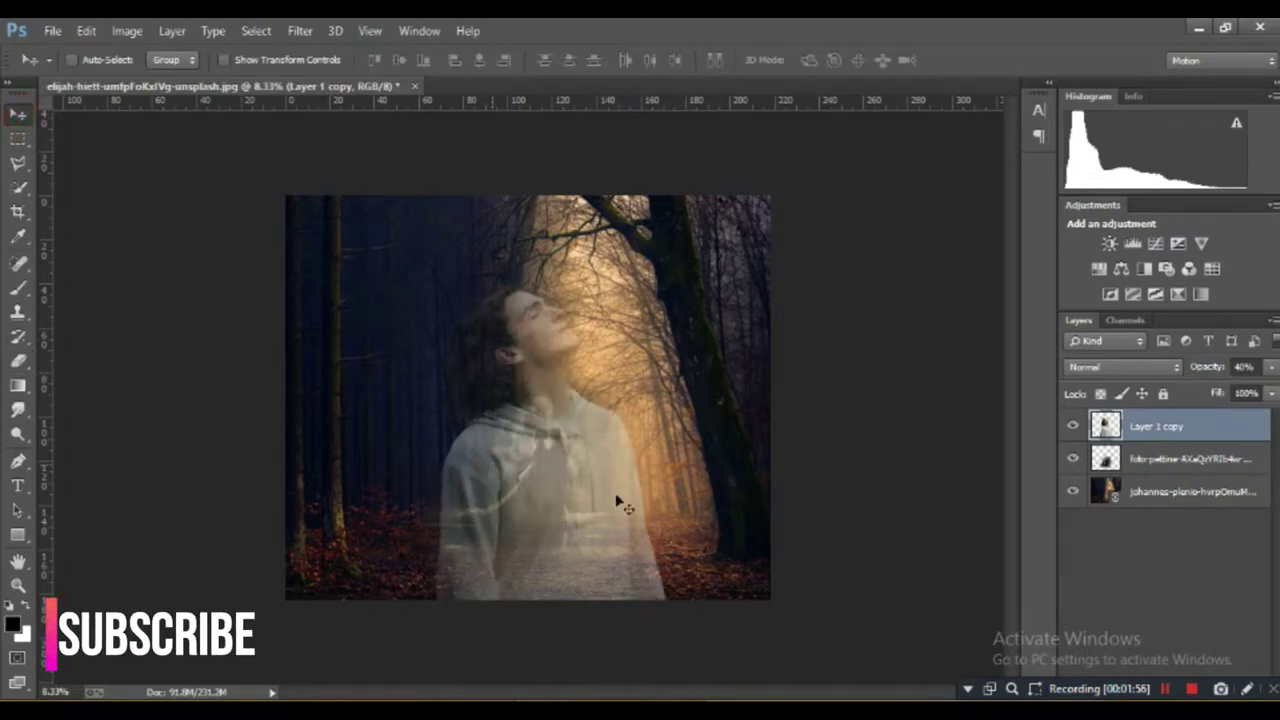
# Reposition the couple photo within the hoodie, hide the man, and set the couple layer to 57% opacity.
pyautogui.click(1107, 464)
pyautogui.moveTo(567, 508); pyautogui.dragTo(585, 534)
pyautogui.click(1076, 427)
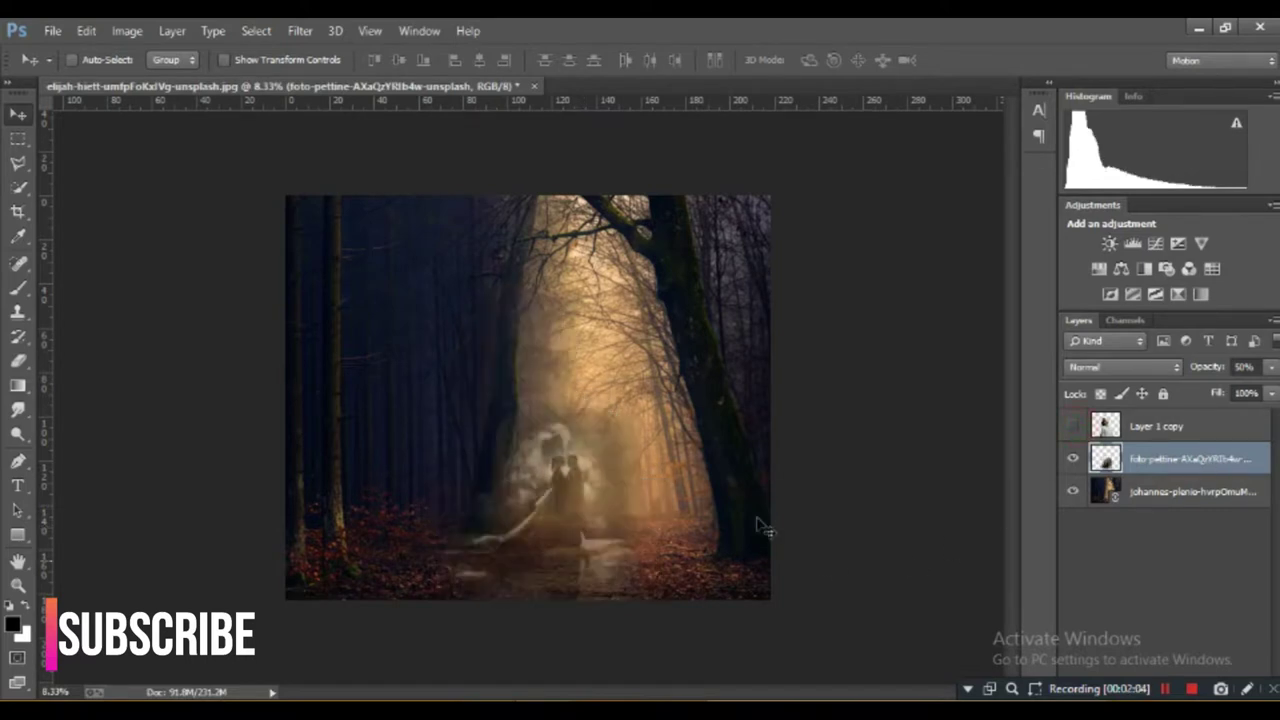
pyautogui.click(1271, 367)
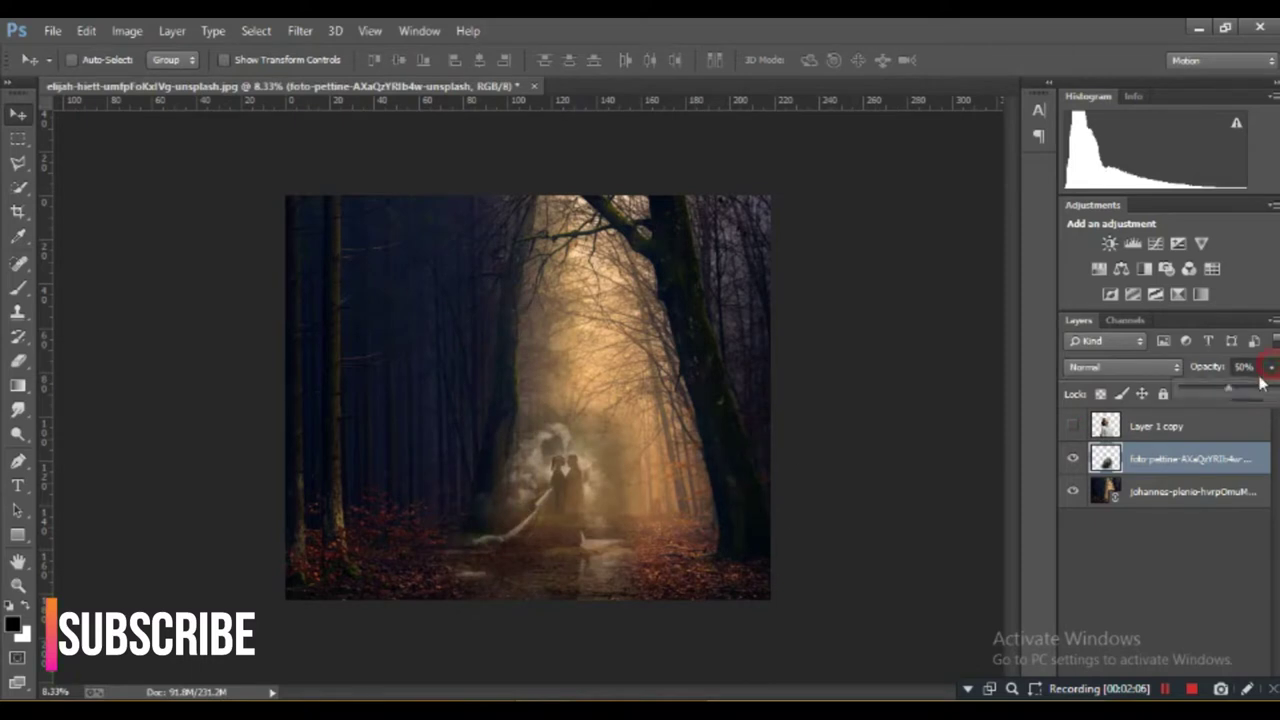
pyautogui.moveTo(1230, 391); pyautogui.dragTo(1236, 392)
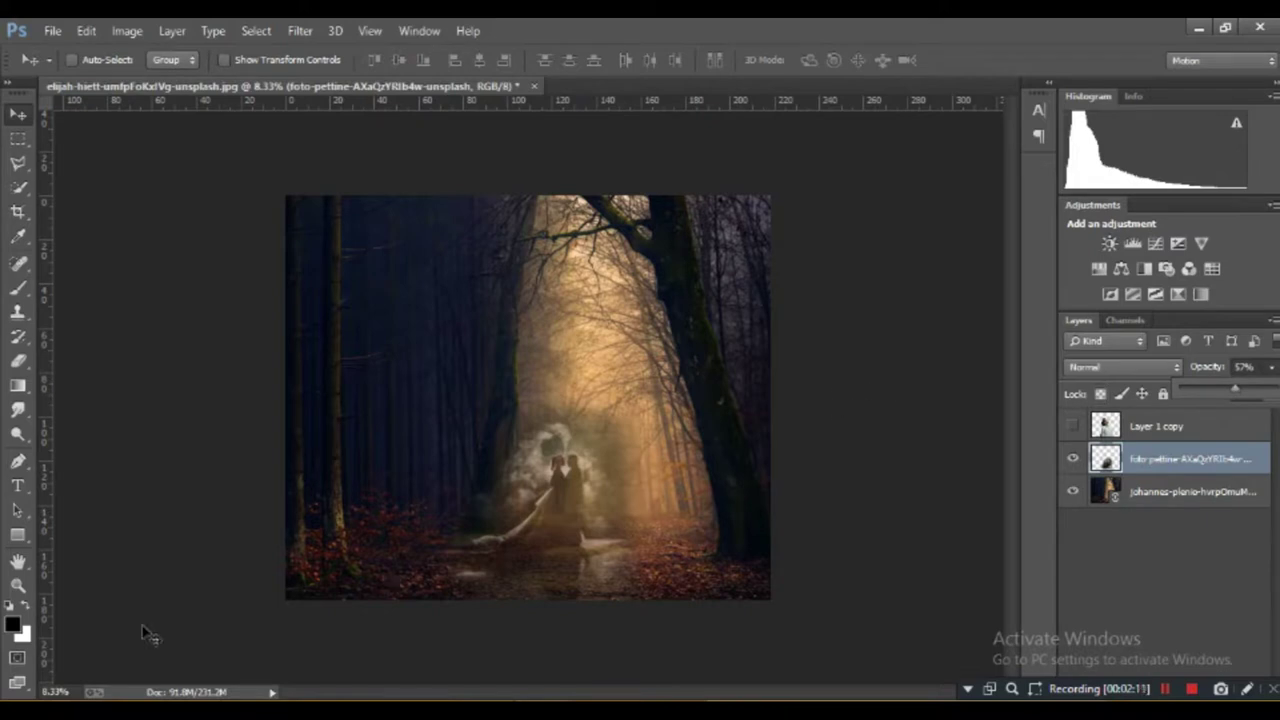
pyautogui.click(18, 360)
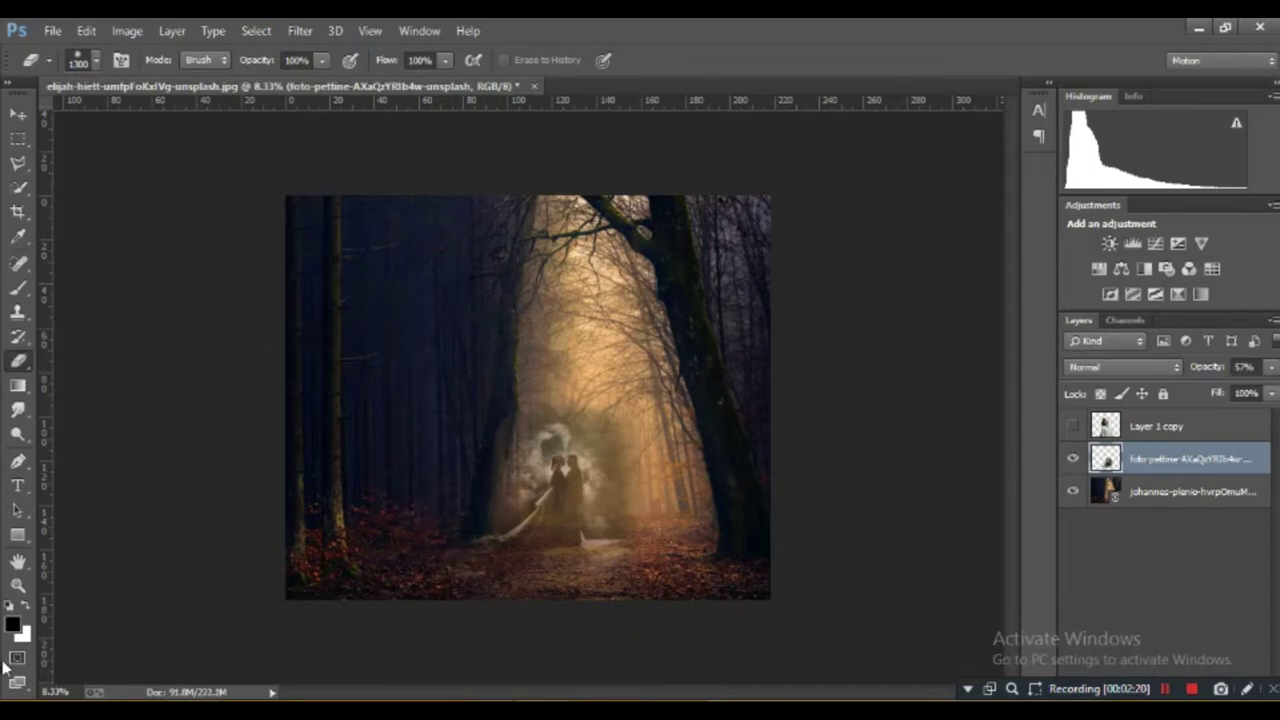
# Show Layer 1 copy at 100% opacity and hide the foto-pettine couple layer.
pyautogui.click(1197, 425)
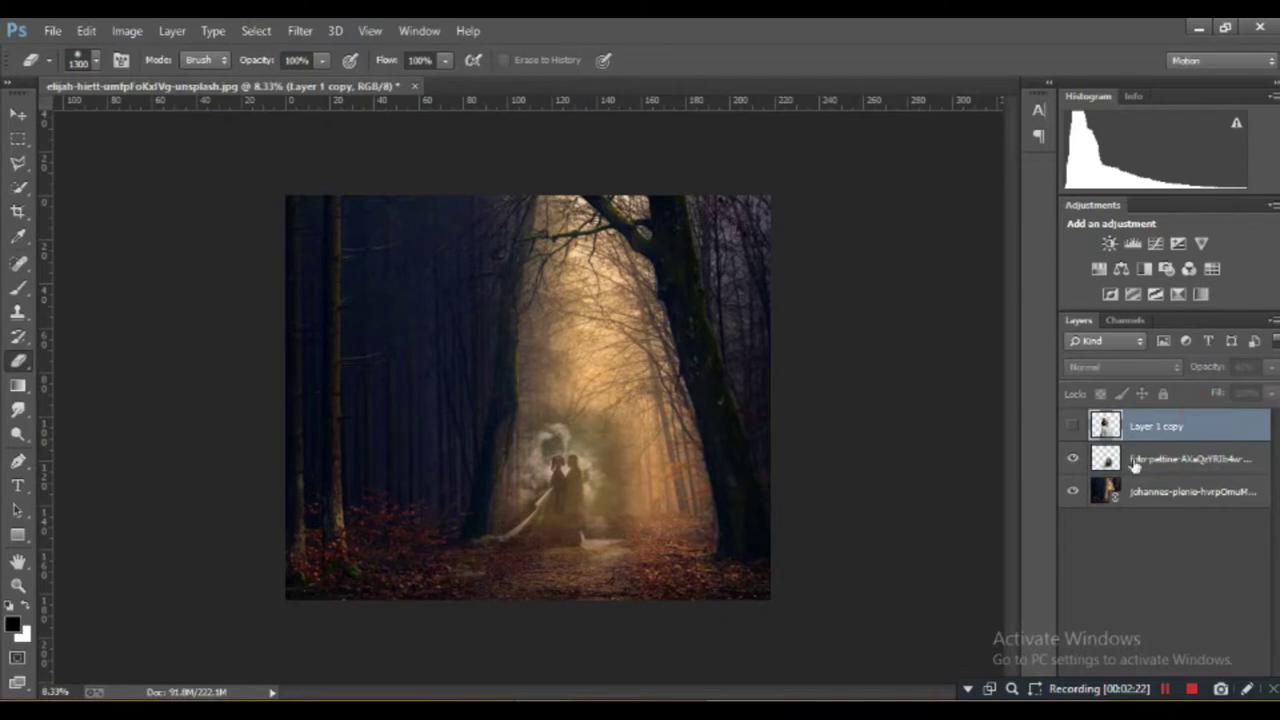
pyautogui.click(1077, 425)
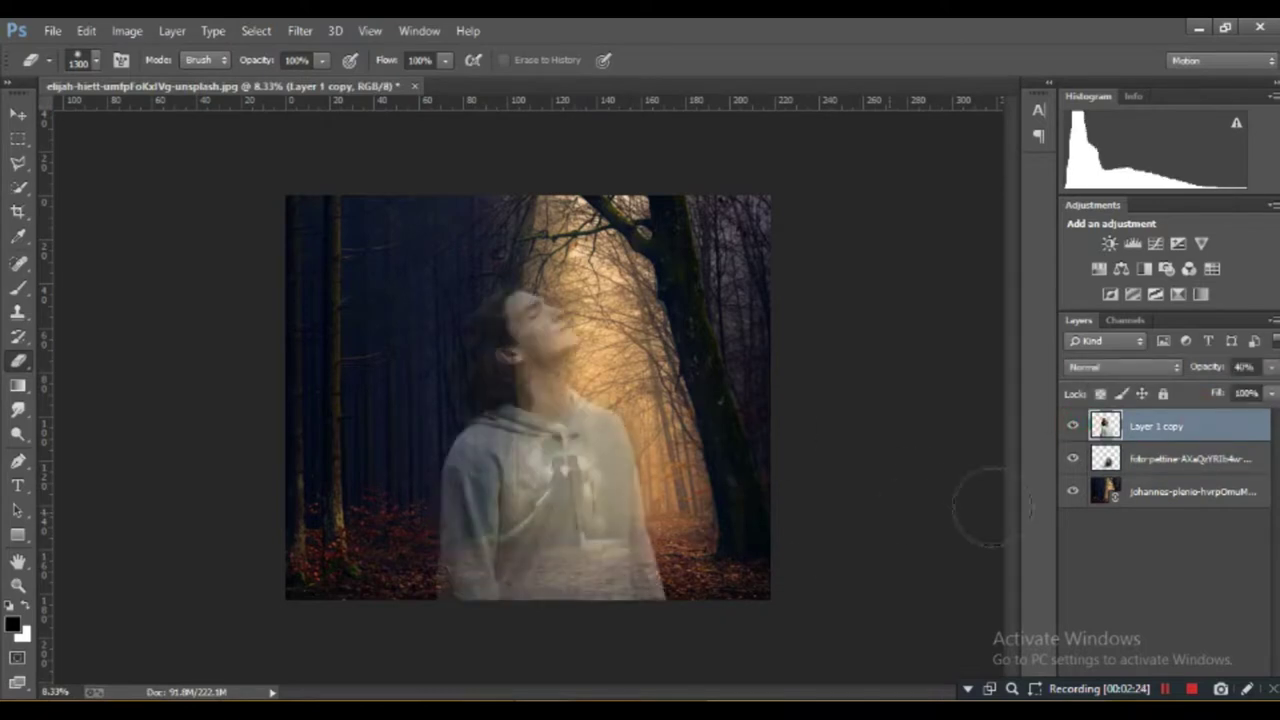
pyautogui.click(1270, 367)
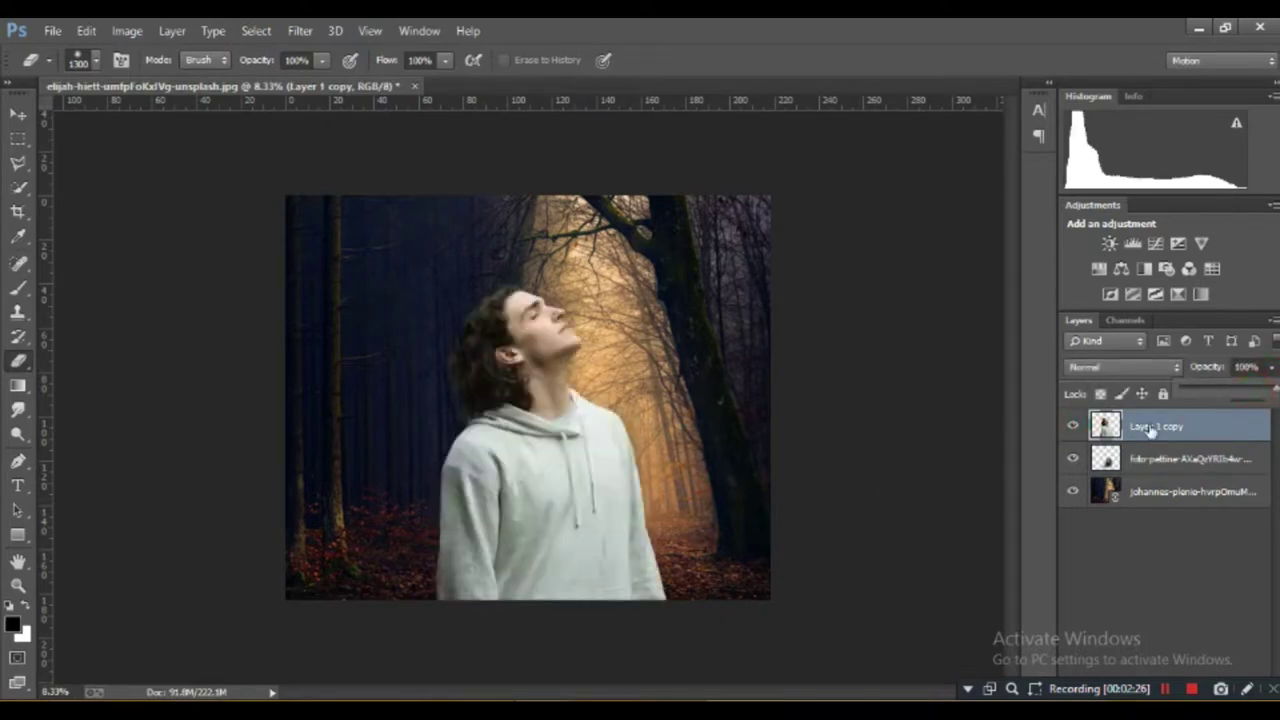
pyautogui.click(1073, 459)
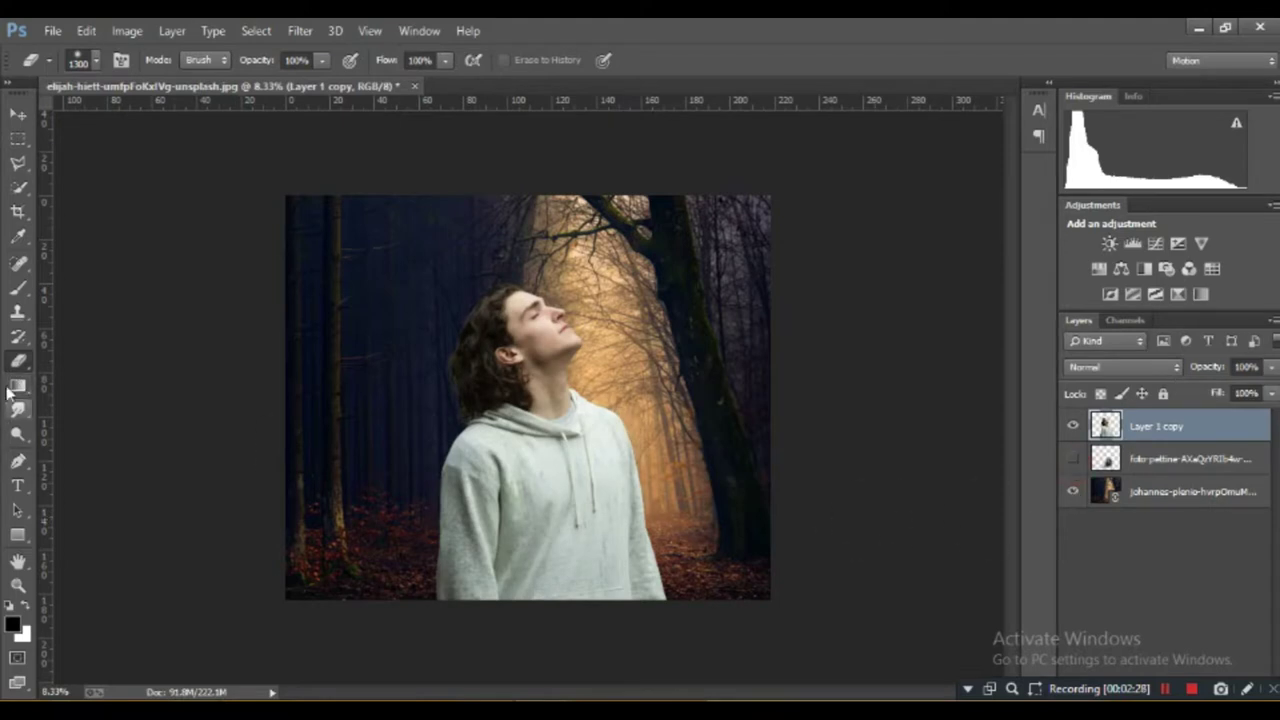
pyautogui.click(18, 187)
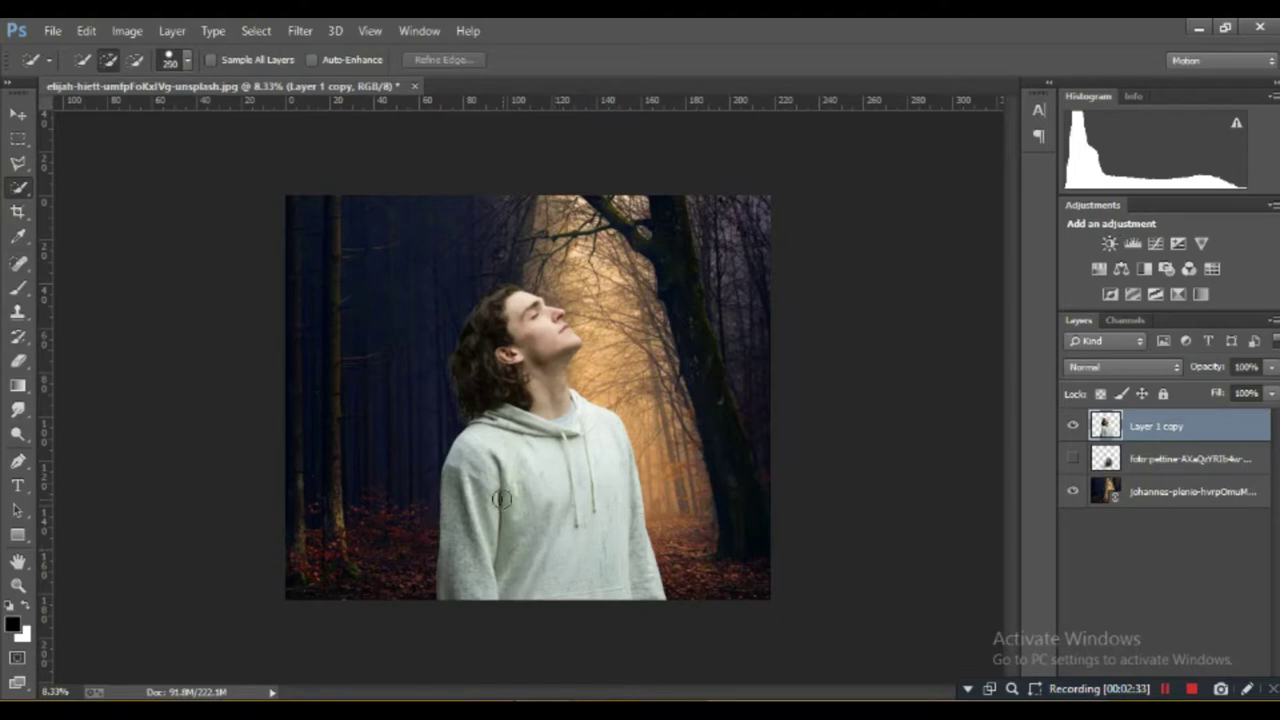
pyautogui.moveTo(495, 450); pyautogui.dragTo(486, 486)
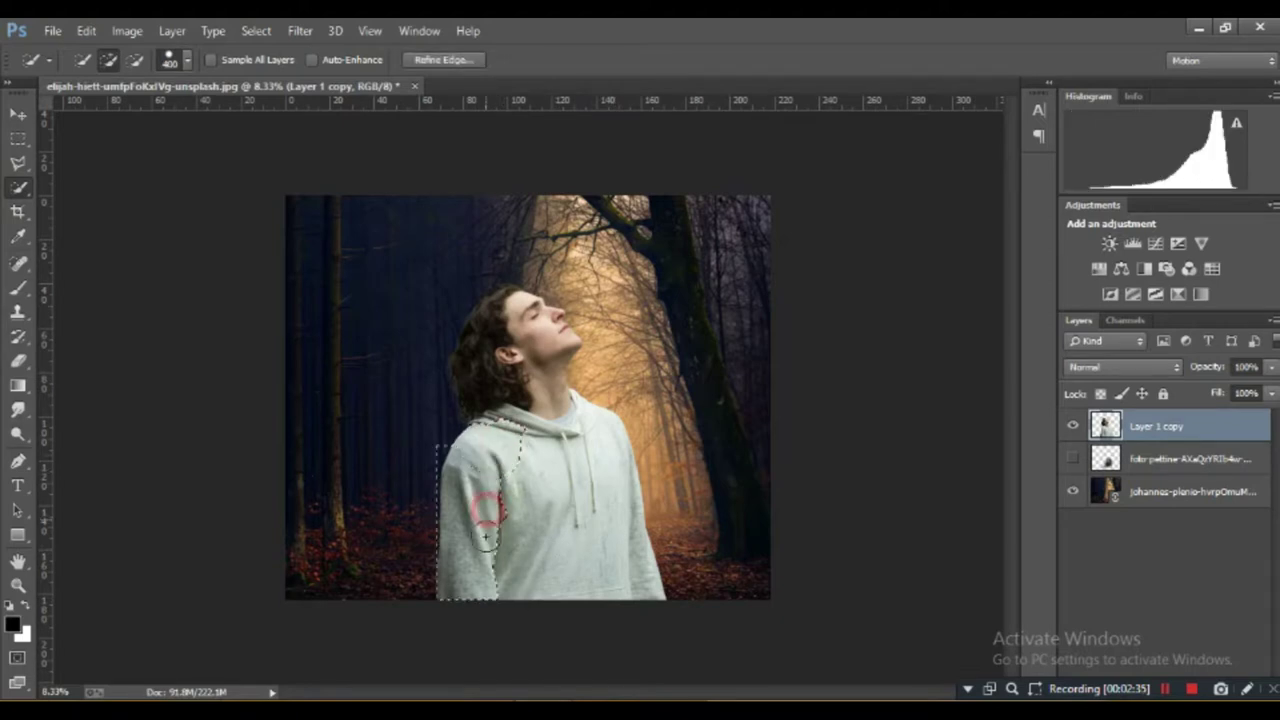
pyautogui.moveTo(503, 540)
pyautogui.mouseDown()
pyautogui.moveTo(507, 423)
pyautogui.moveTo(490, 431)
pyautogui.moveTo(588, 534)
pyautogui.mouseUp()
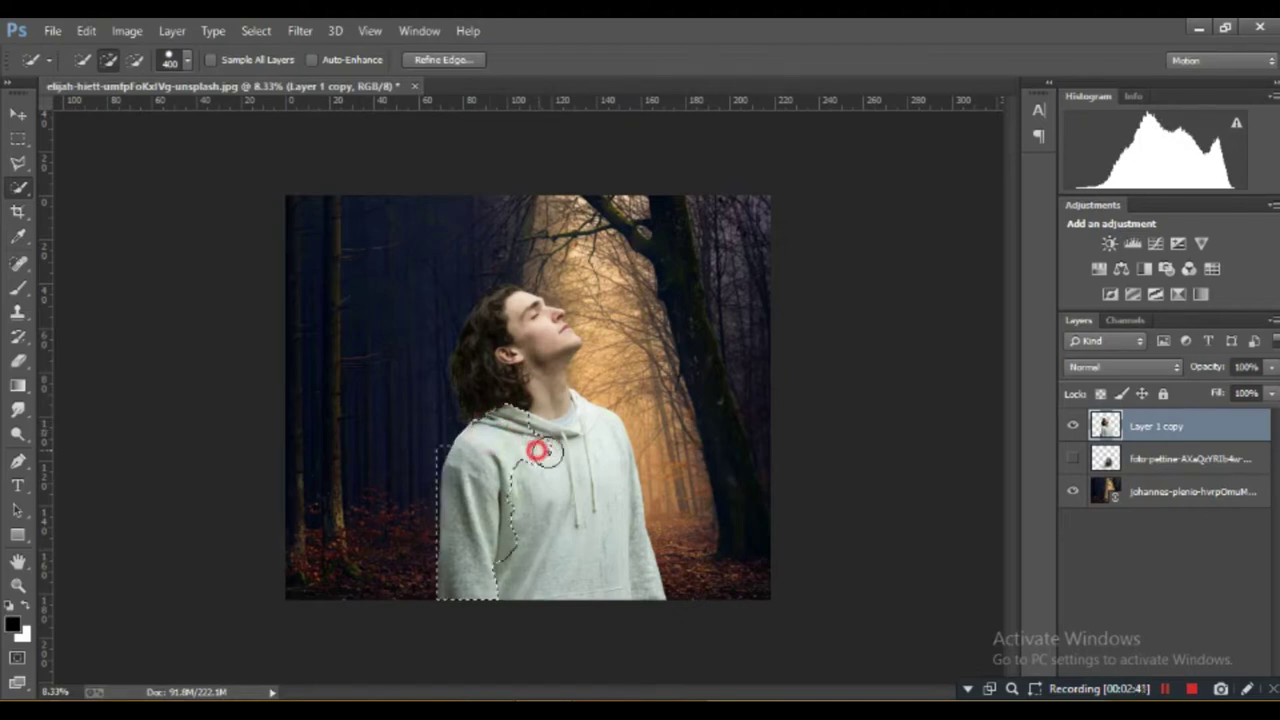
pyautogui.click(577, 483)
pyautogui.rightClick(500, 437)
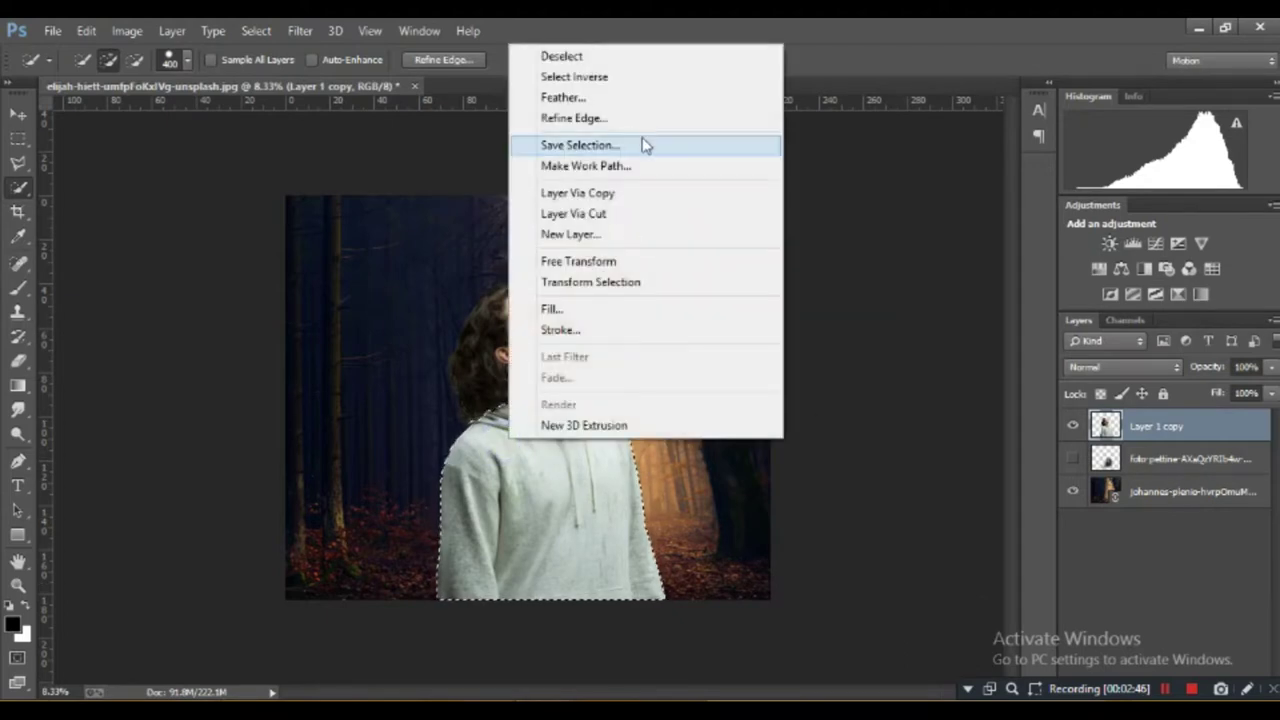
pyautogui.click(614, 56)
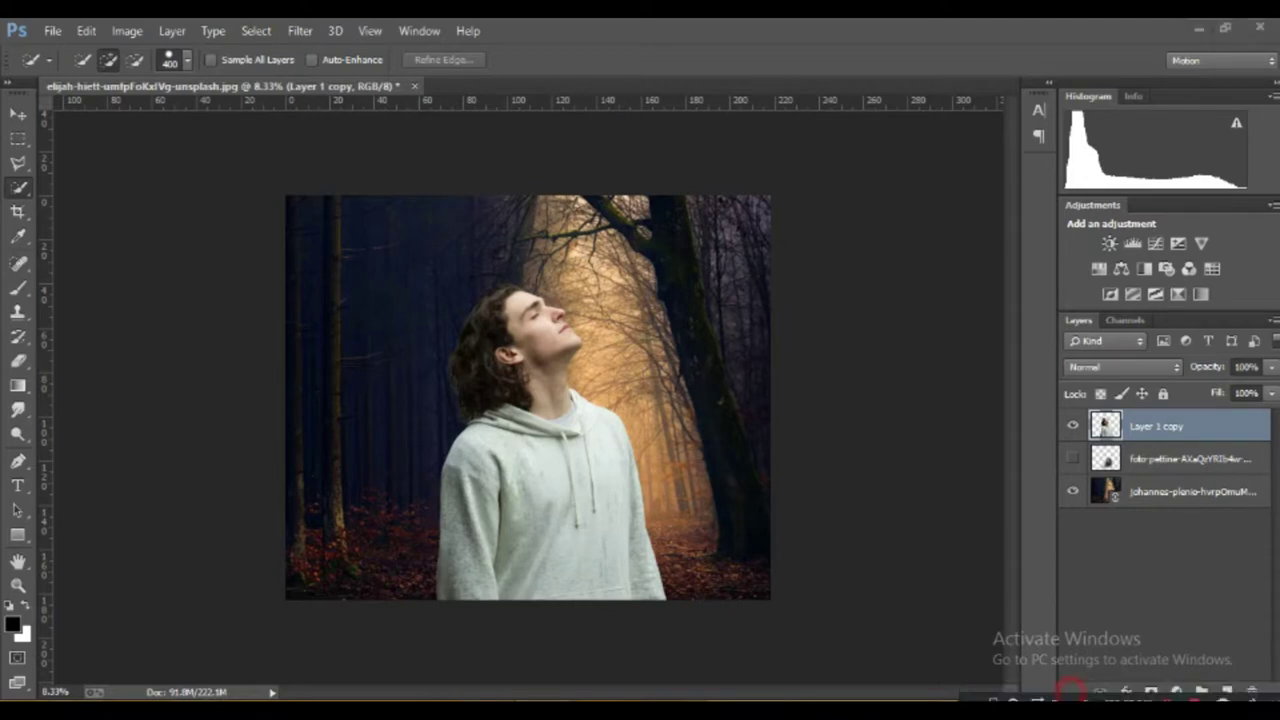
# Add a layer mask to Layer 1 copy and quick-select the whole hoodie.
pyautogui.click(1152, 692)
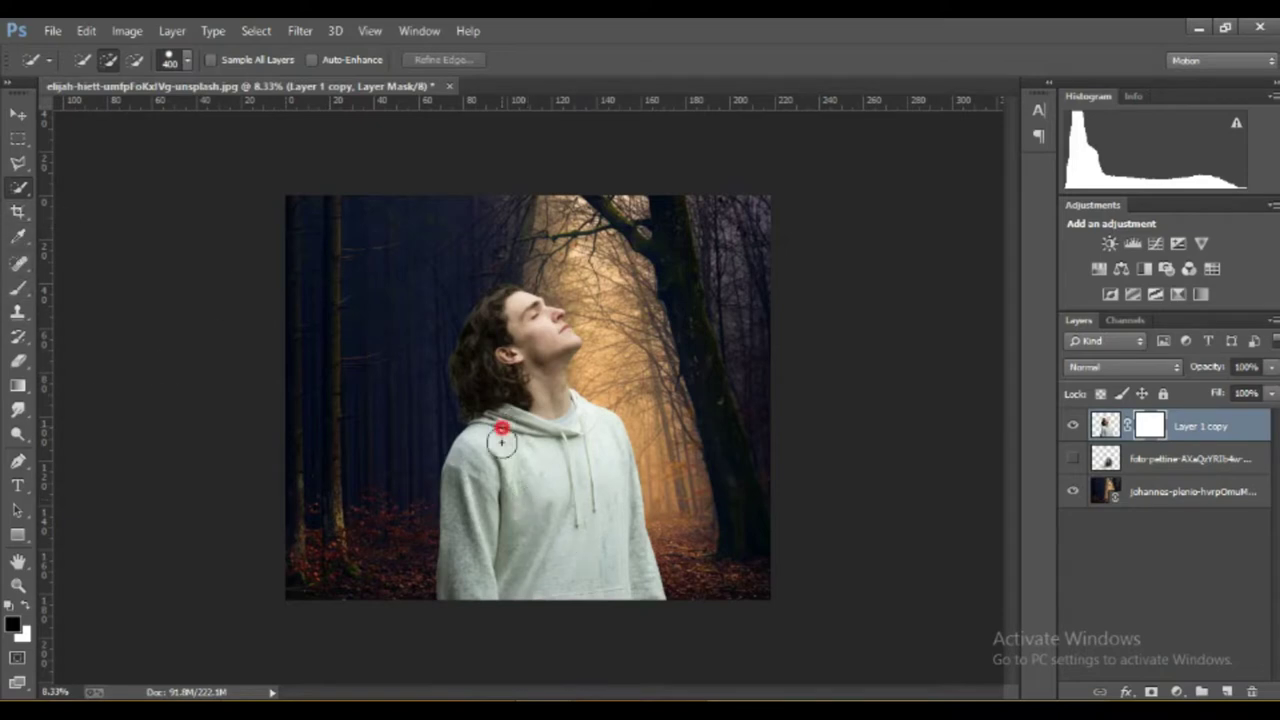
pyautogui.moveTo(501, 440)
pyautogui.mouseDown()
pyautogui.moveTo(524, 437)
pyautogui.moveTo(503, 447)
pyautogui.mouseUp()
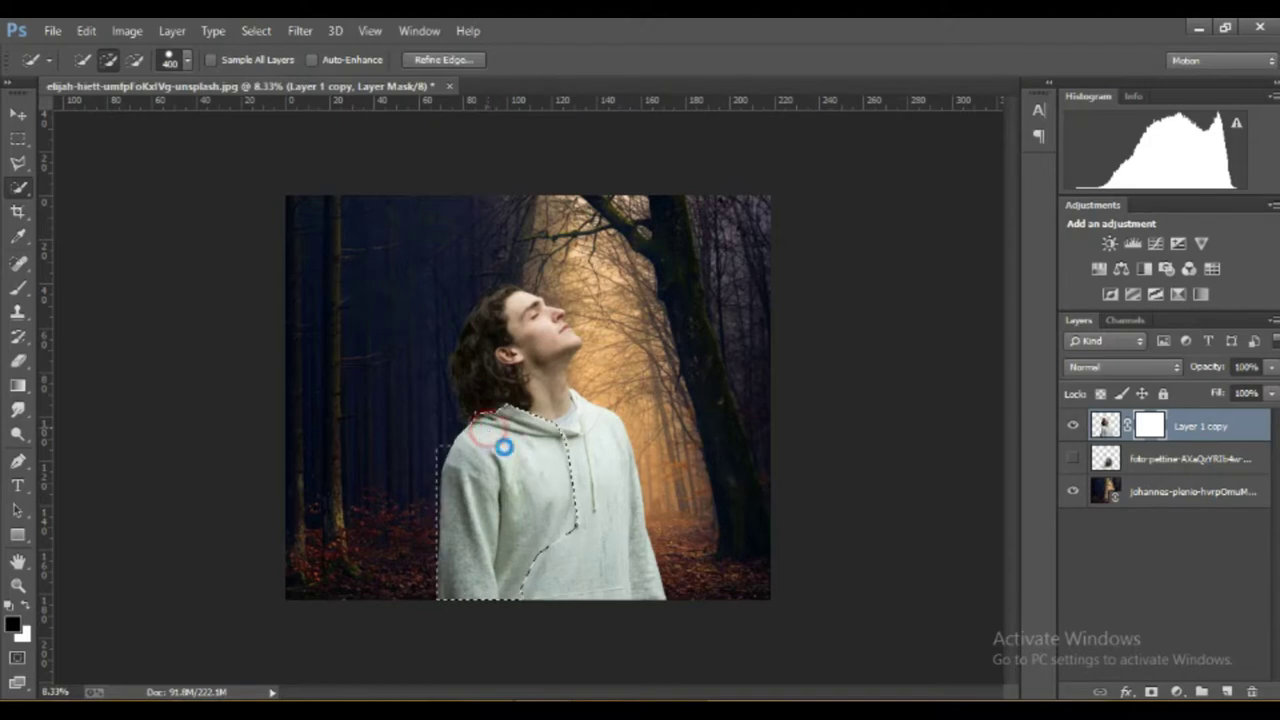
pyautogui.click(138, 61)
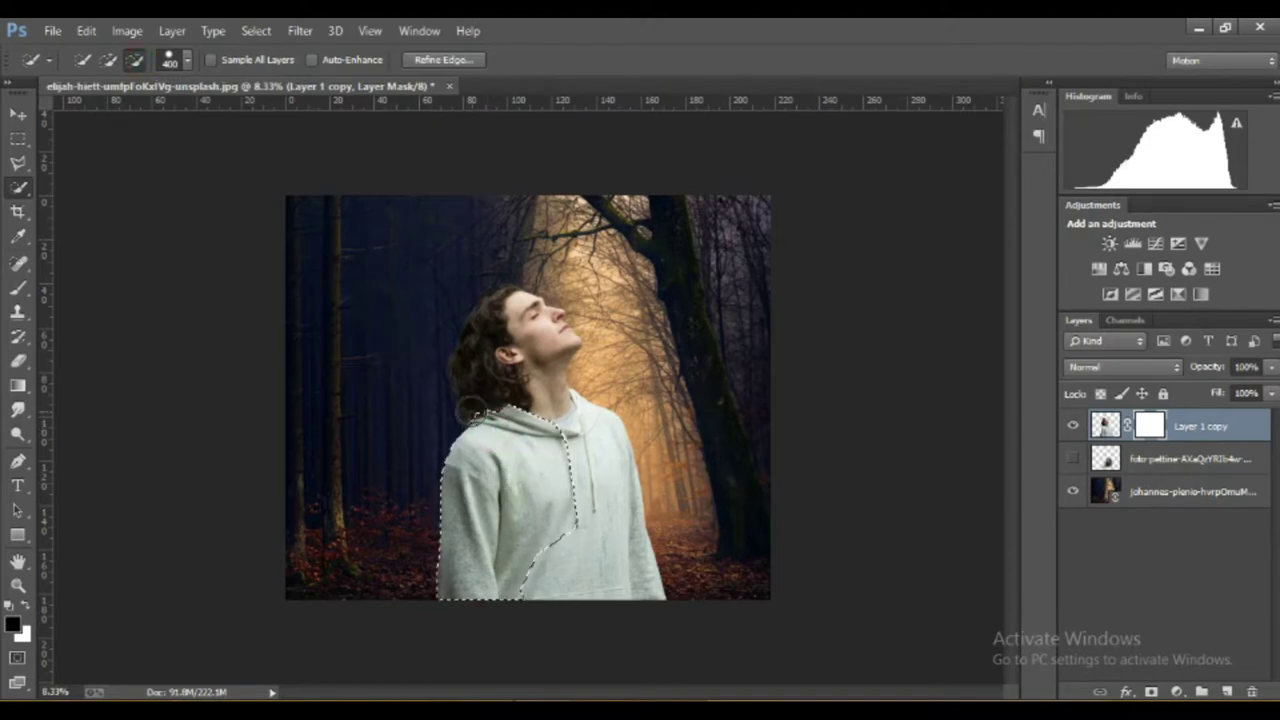
pyautogui.click(108, 60)
pyautogui.moveTo(560, 551); pyautogui.dragTo(595, 570)
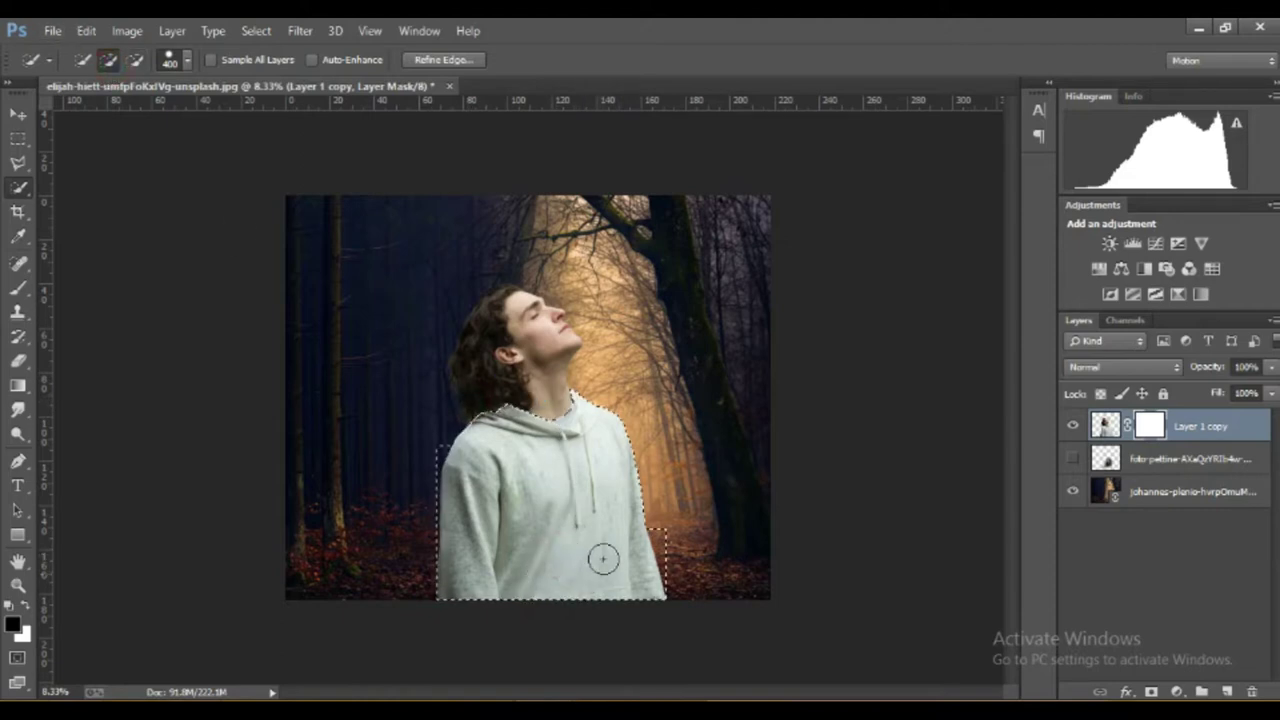
pyautogui.moveTo(580, 484); pyautogui.dragTo(665, 585)
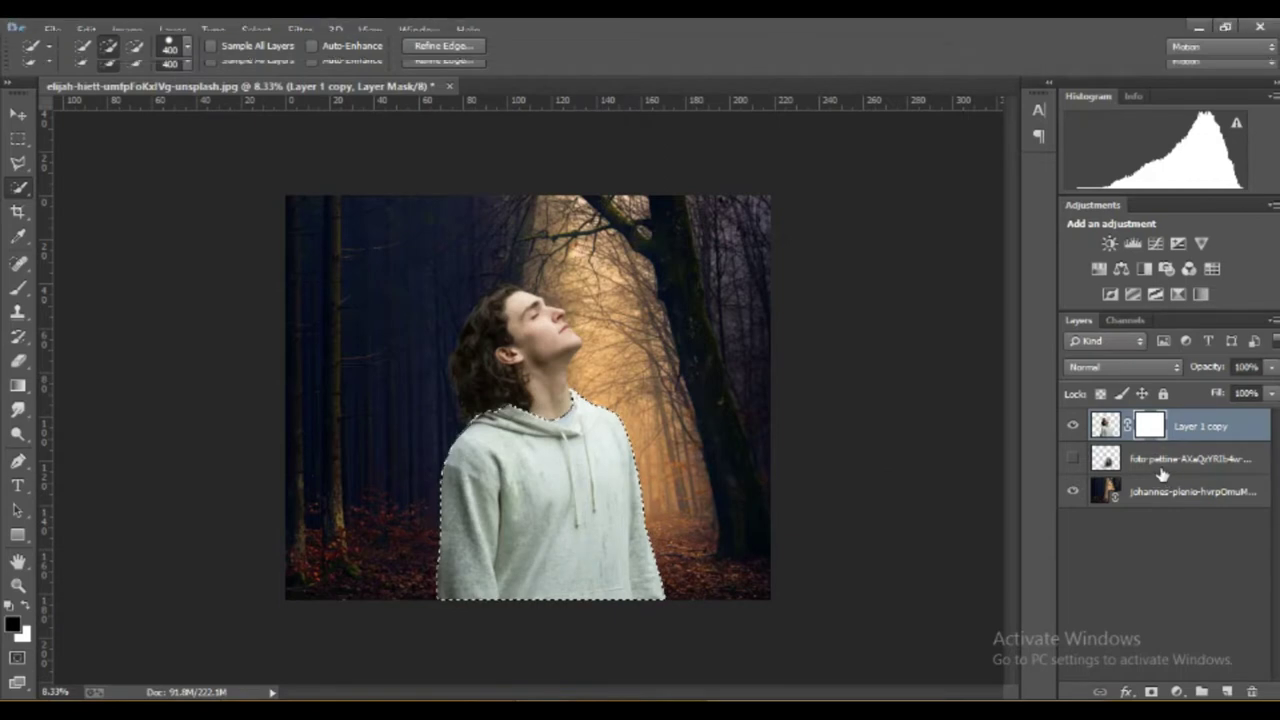
# Fill the hoodie selection black on the mask and copy the hoodie onto a new Layer 1.
pyautogui.click(1108, 426)
pyautogui.click(1149, 412)
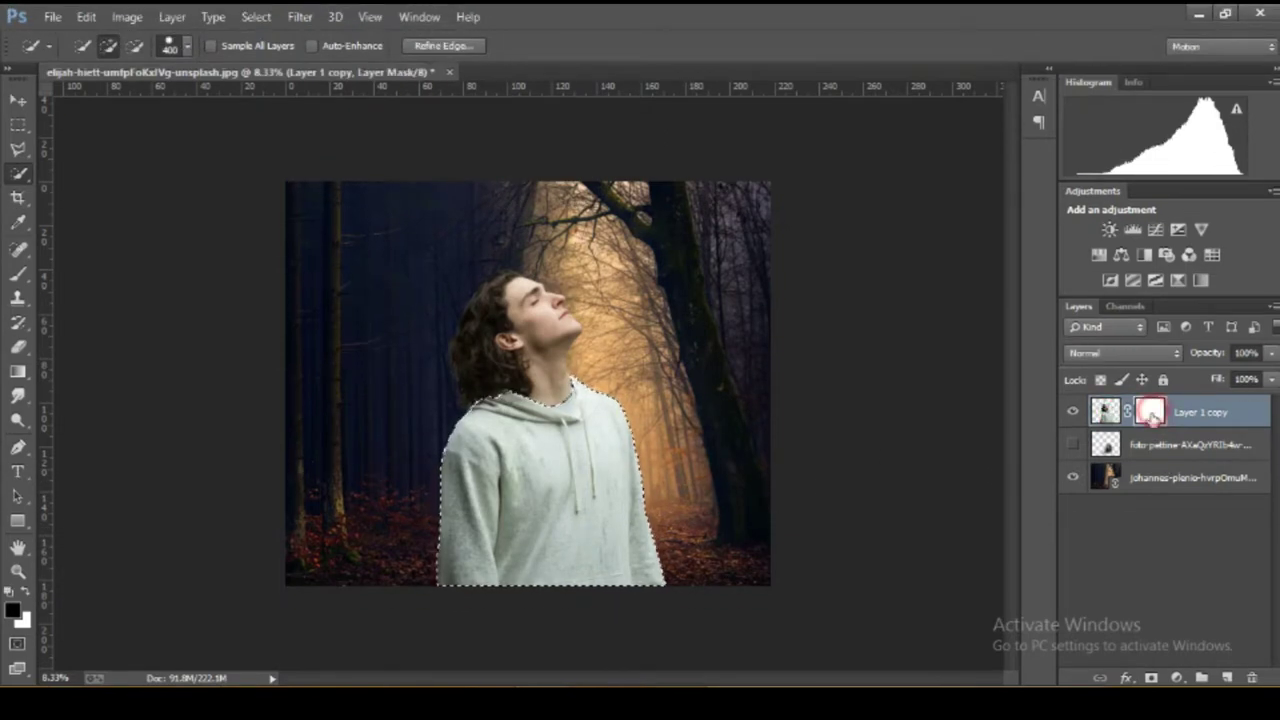
pyautogui.hotkey('alt', 'BackSpace')
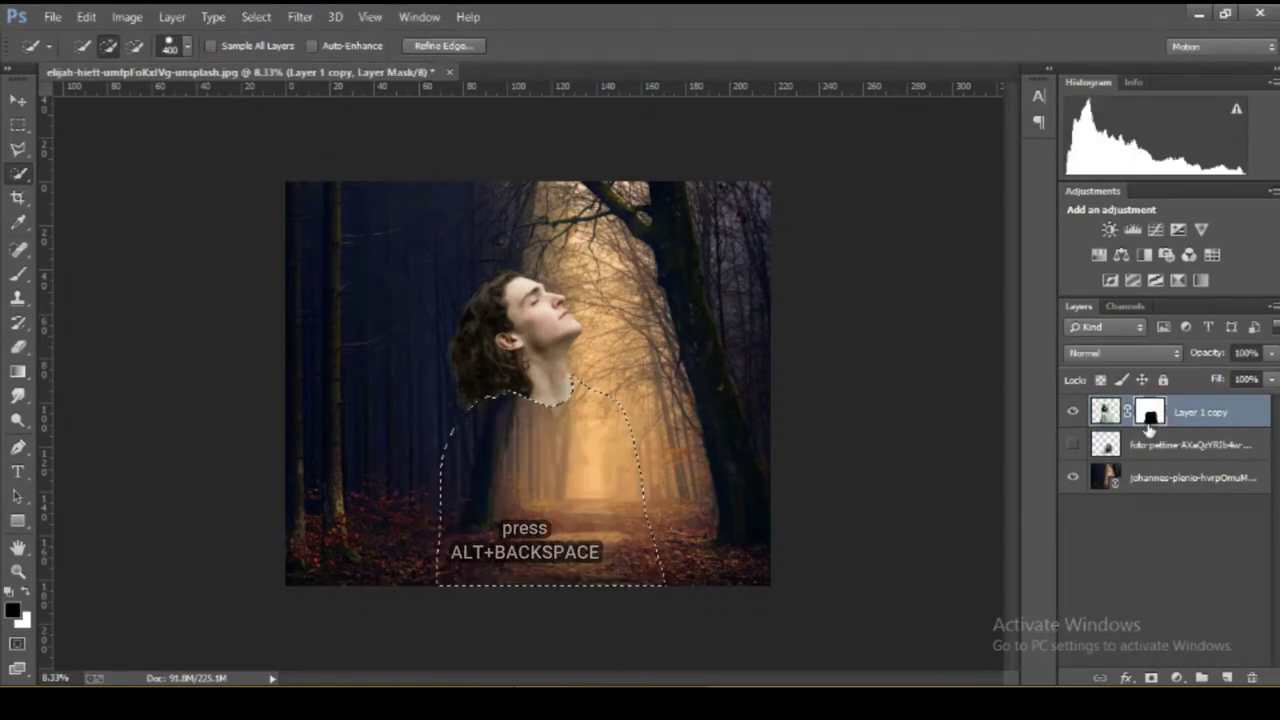
pyautogui.click(1105, 411)
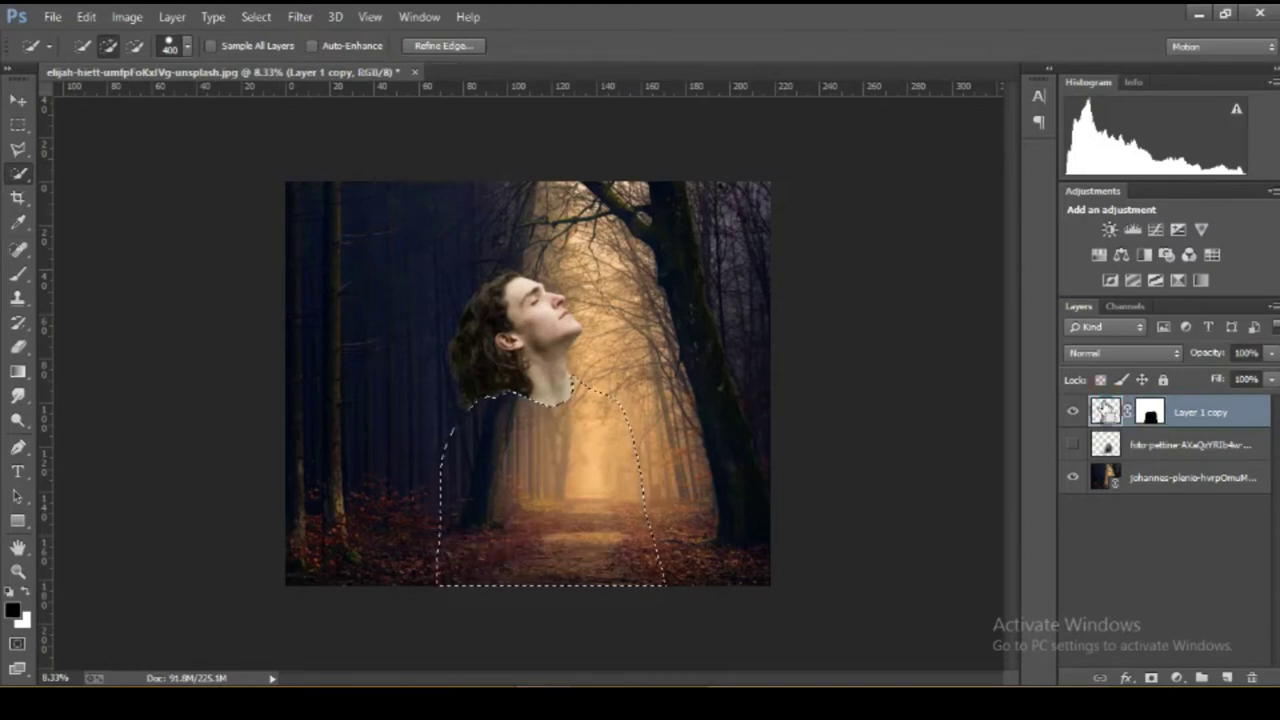
pyautogui.hotkey('ctrl', 'j')
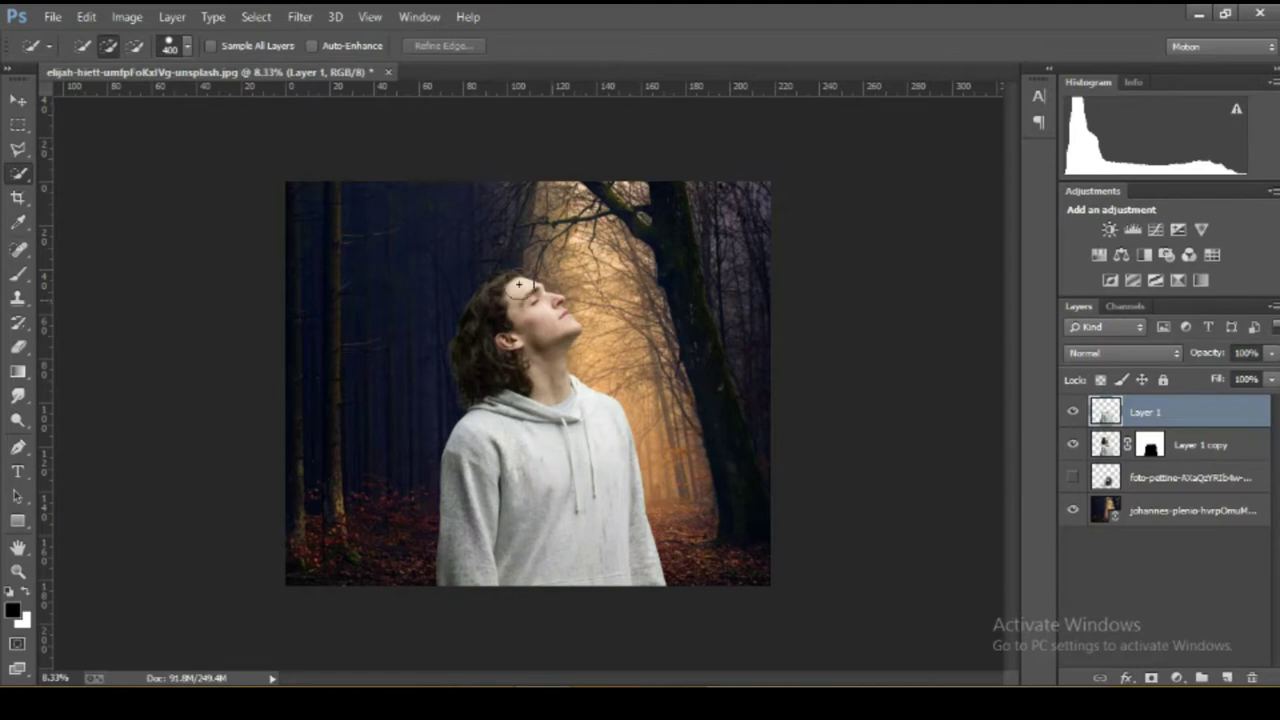
# Desaturate Layer 1 via Image > Adjustments > Desaturate.
pyautogui.click(131, 18)
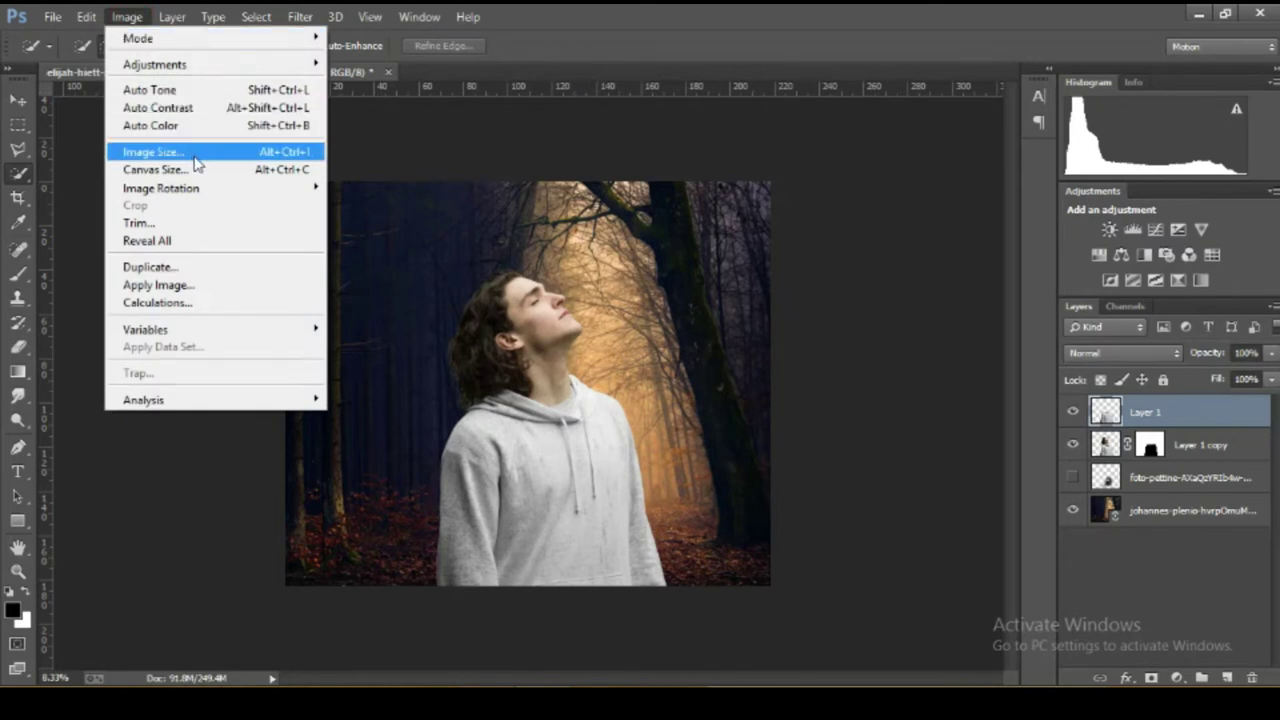
pyautogui.moveTo(155, 64)
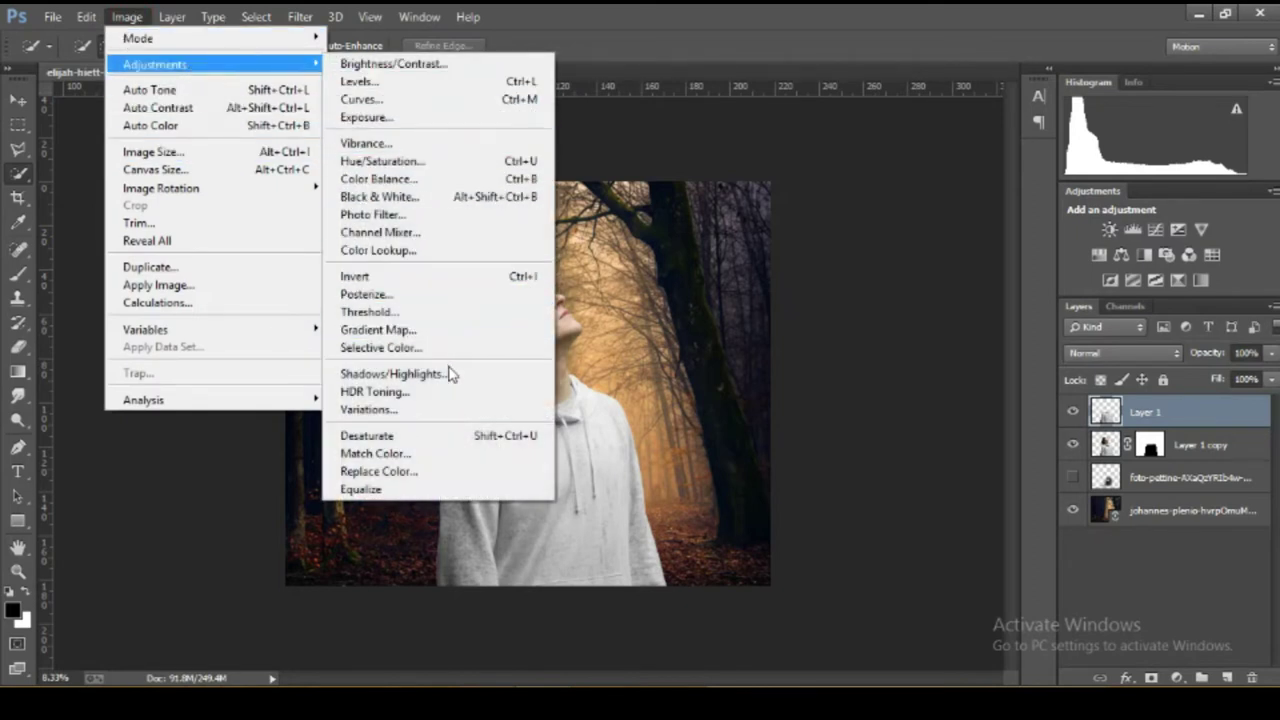
pyautogui.click(428, 438)
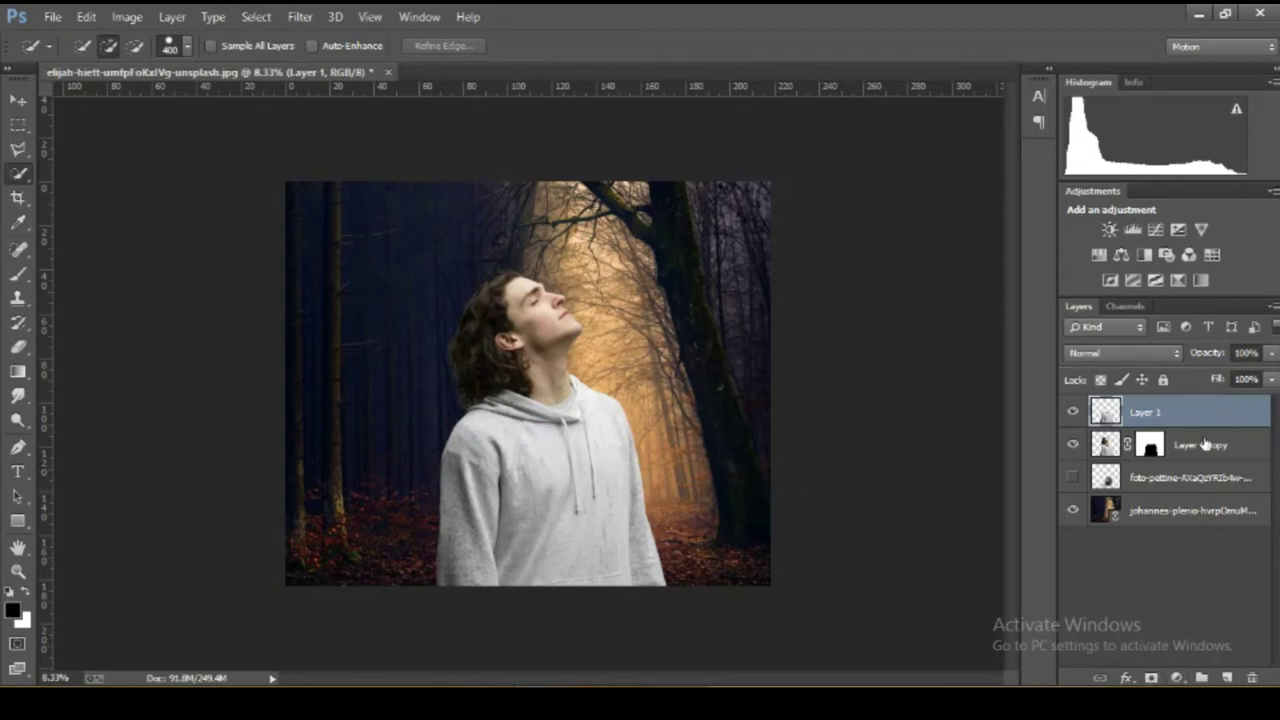
# Lower Layer 1's opacity, then show the foto-pettine couple layer and tune its opacity.
pyautogui.click(1273, 353)
pyautogui.moveTo(1240, 391)
pyautogui.mouseDown()
pyautogui.moveTo(1244, 378)
pyautogui.moveTo(1198, 388)
pyautogui.moveTo(1225, 373)
pyautogui.mouseUp()
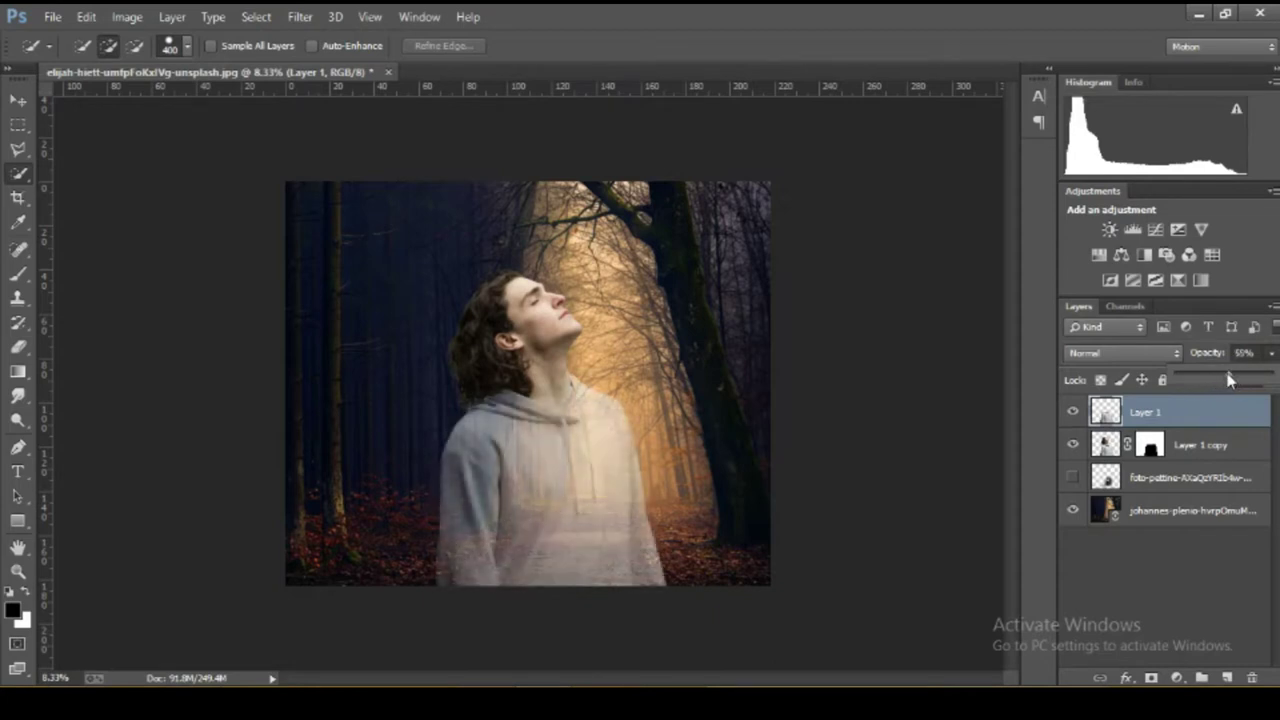
pyautogui.click(1072, 477)
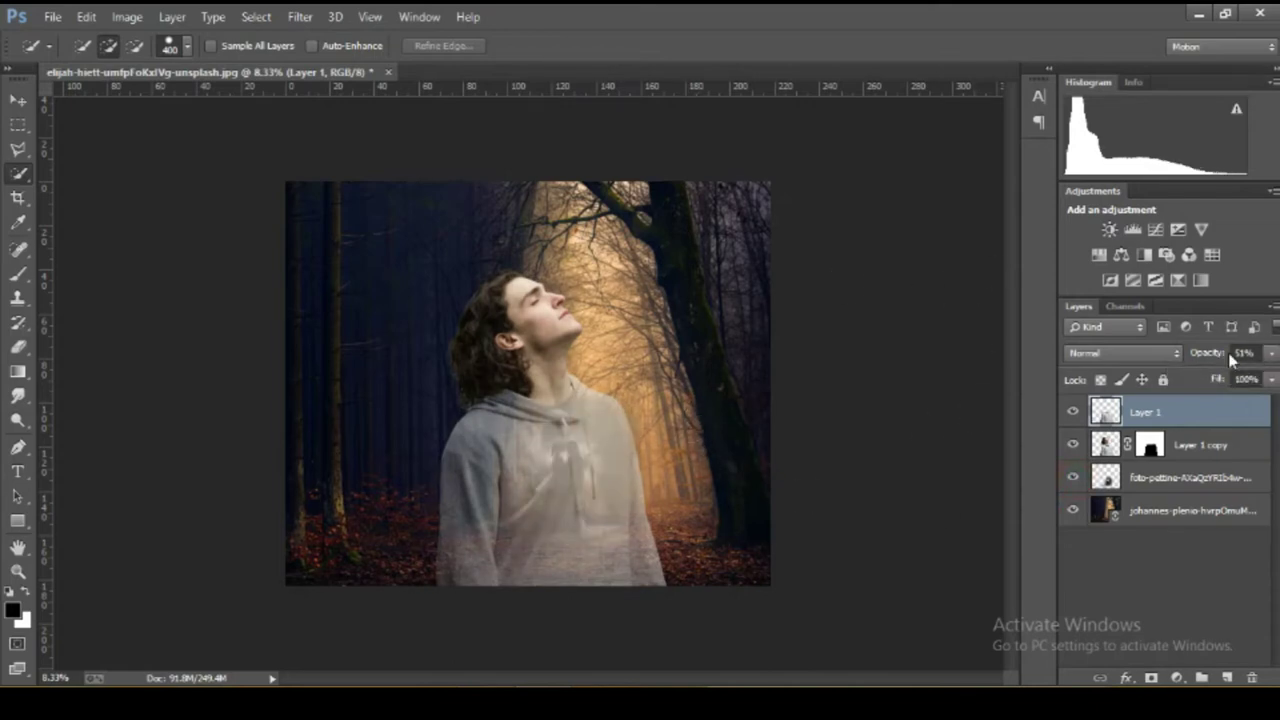
pyautogui.click(1186, 480)
pyautogui.moveTo(1270, 358)
pyautogui.mouseDown()
pyautogui.moveTo(1244, 378)
pyautogui.moveTo(1261, 376)
pyautogui.mouseUp()
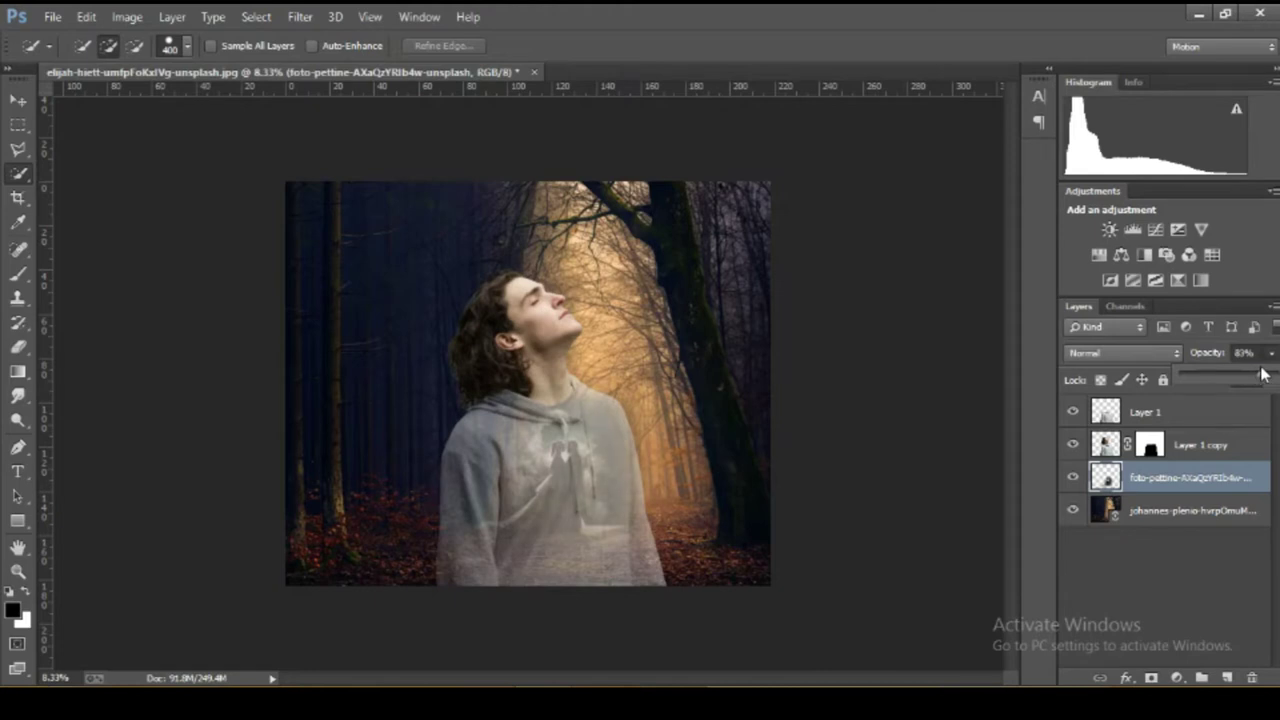
pyautogui.moveTo(1264, 373)
pyautogui.mouseDown()
pyautogui.moveTo(1256, 401)
pyautogui.moveTo(1218, 374)
pyautogui.mouseUp()
# Return to Layer 1 and set its opacity to 39%.
pyautogui.click(1176, 421)
pyautogui.click(1267, 355)
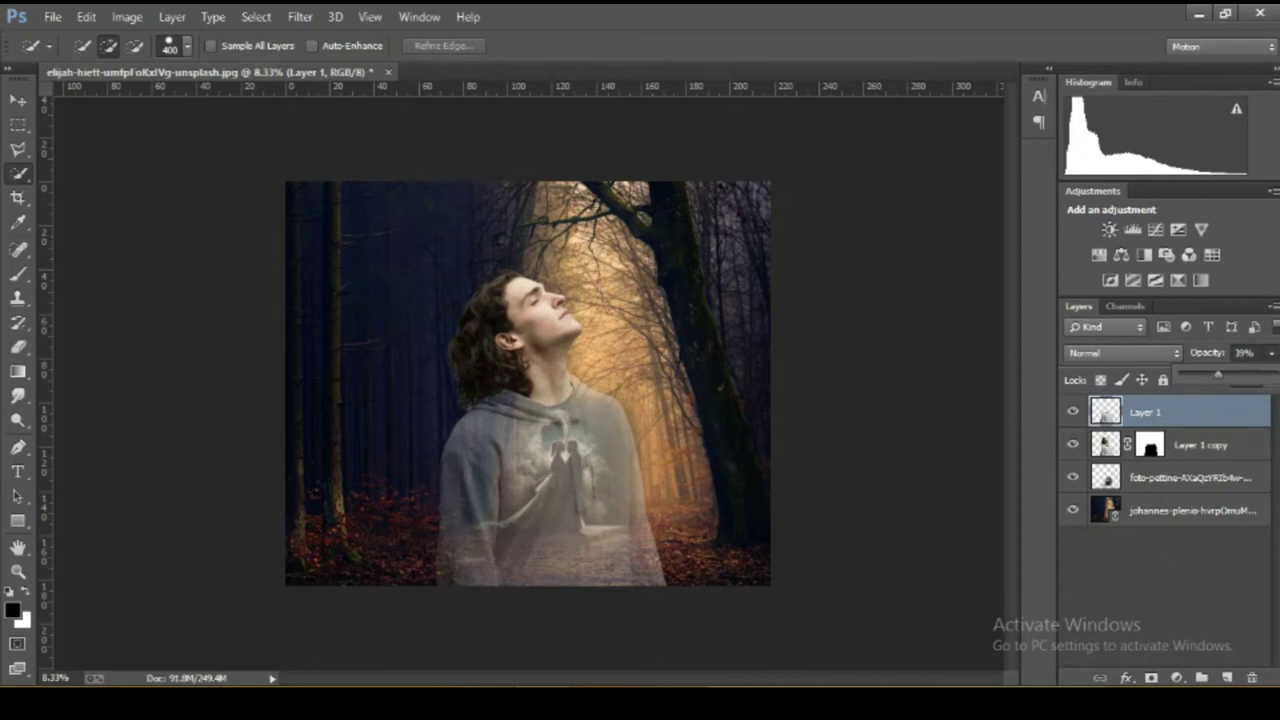
pyautogui.click(1176, 678)
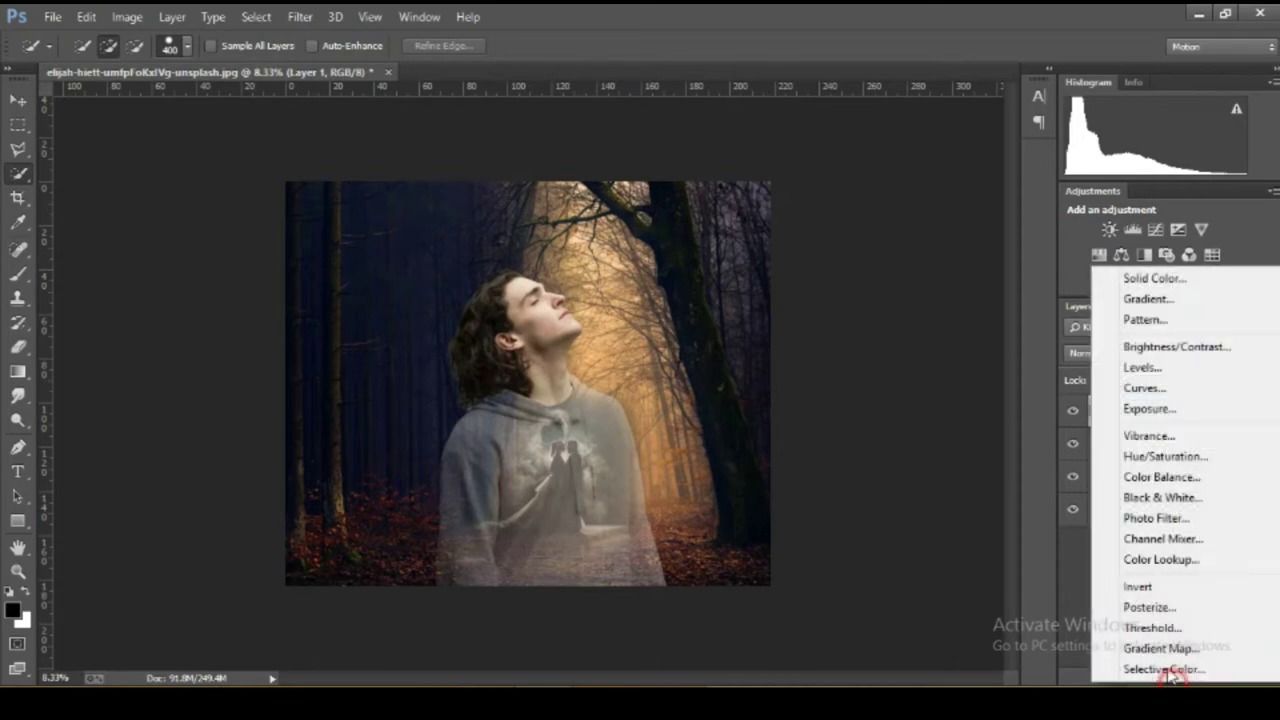
# Add a #755cac purple Solid Color fill layer at 19% opacity.
pyautogui.click(1148, 279)
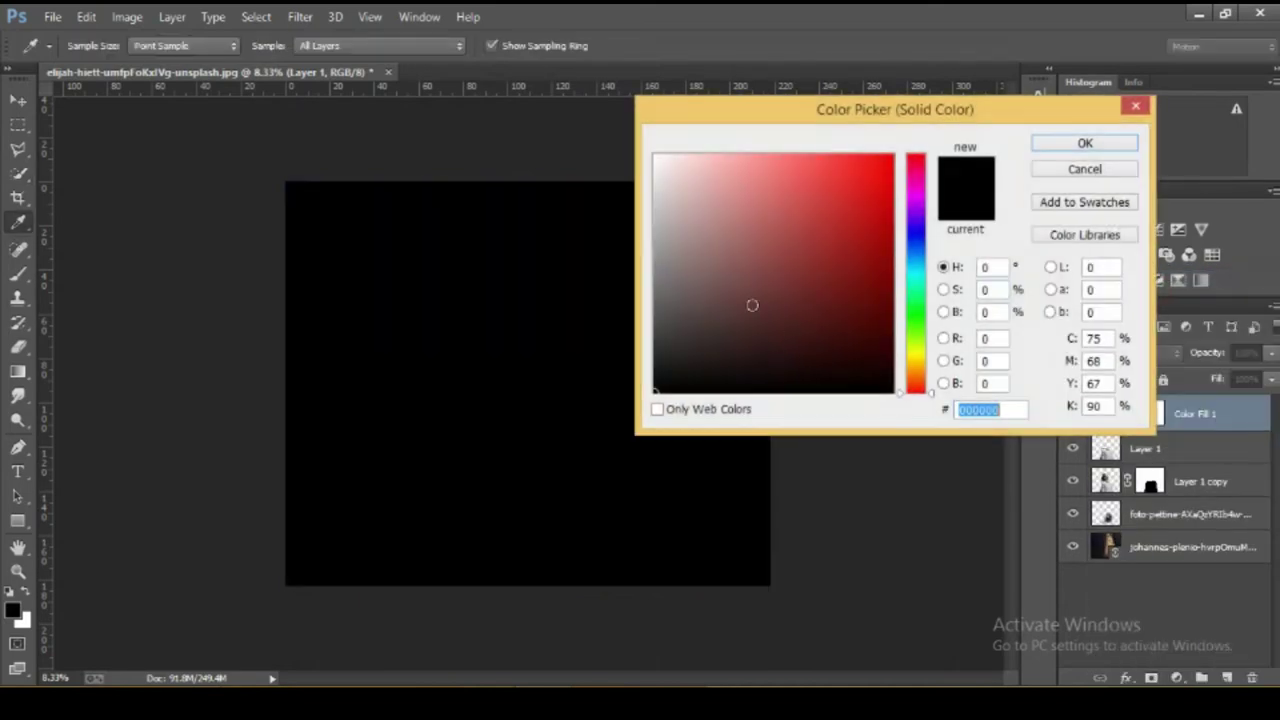
pyautogui.click(796, 219)
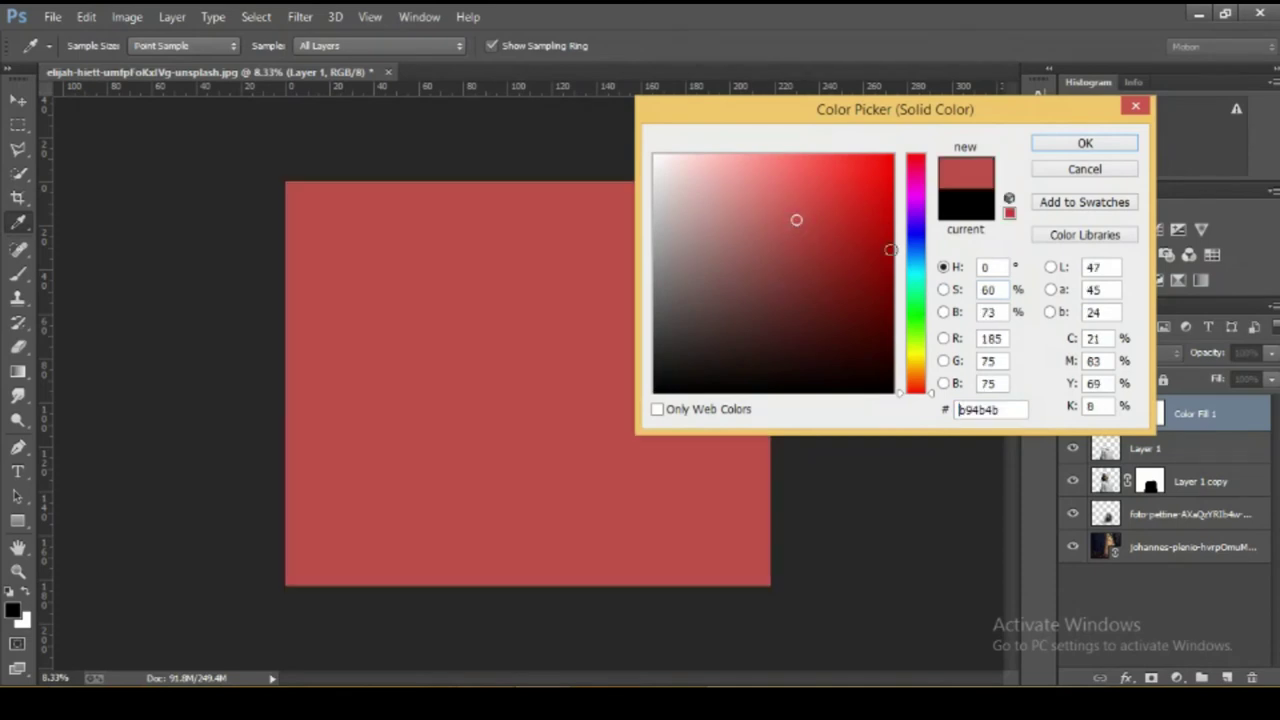
pyautogui.moveTo(908, 390); pyautogui.dragTo(897, 229)
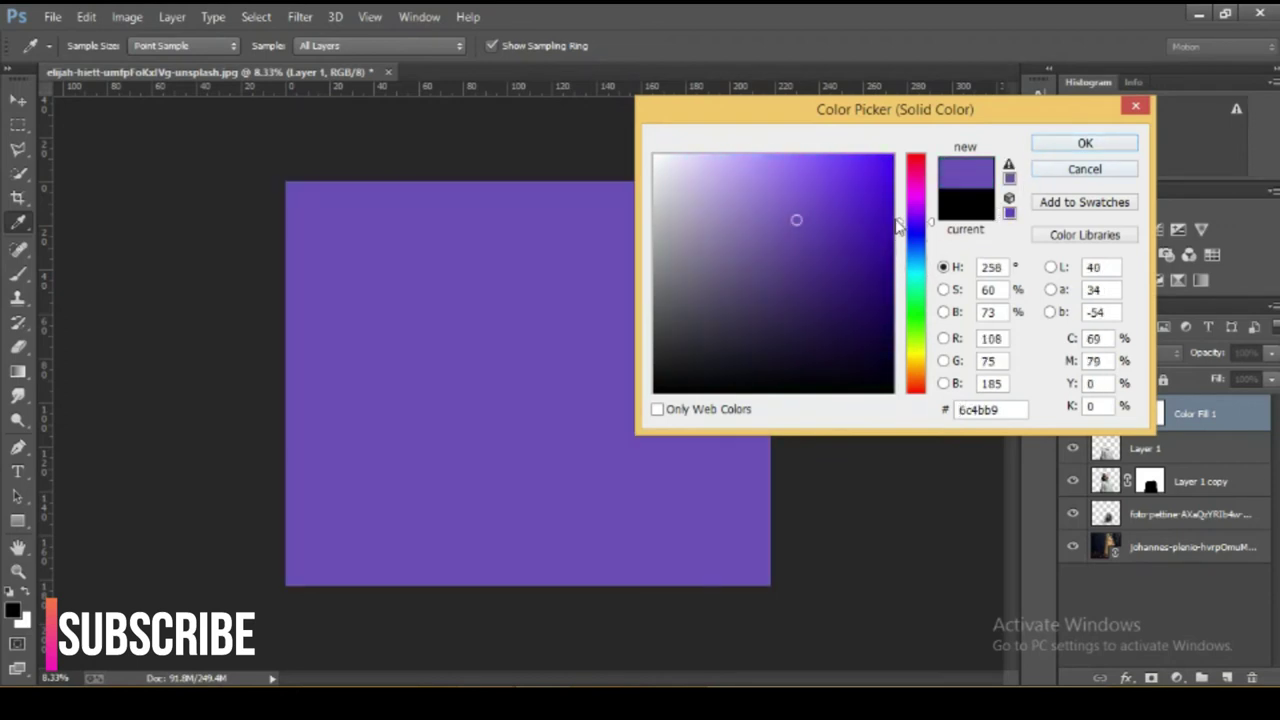
pyautogui.click(766, 232)
pyautogui.click(1080, 147)
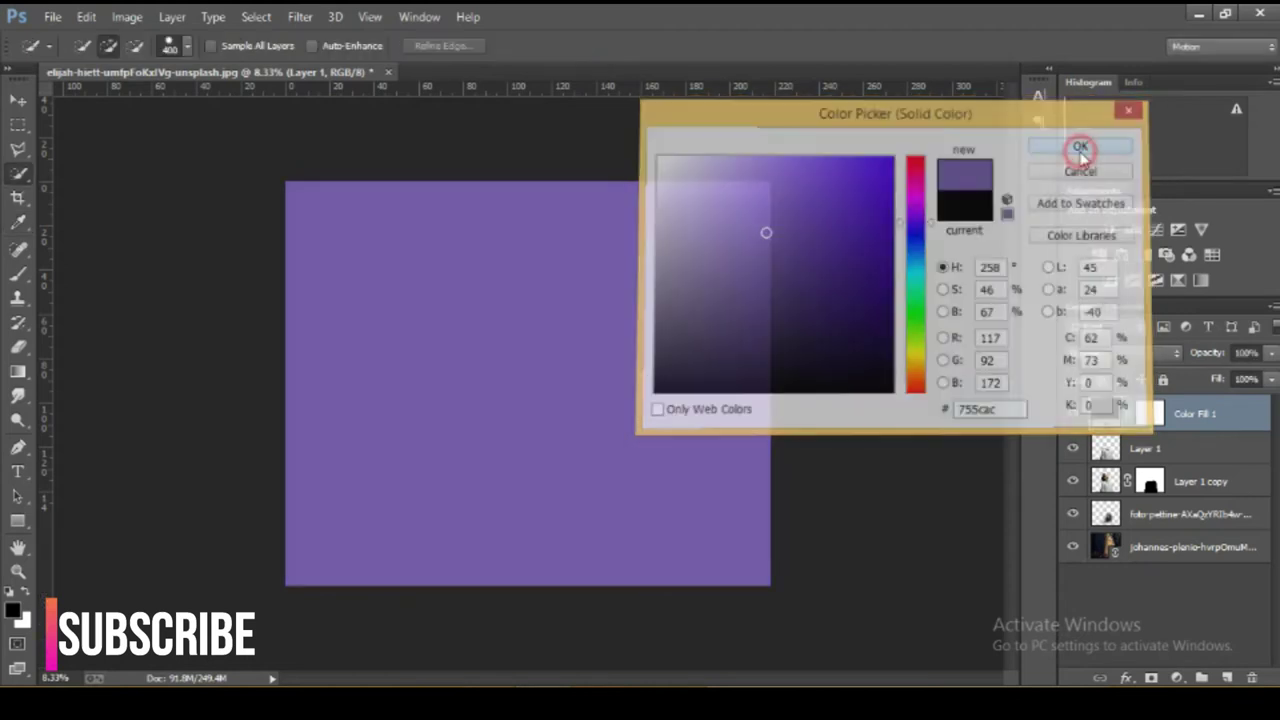
pyautogui.click(1271, 352)
pyautogui.moveTo(1268, 378); pyautogui.dragTo(1191, 376)
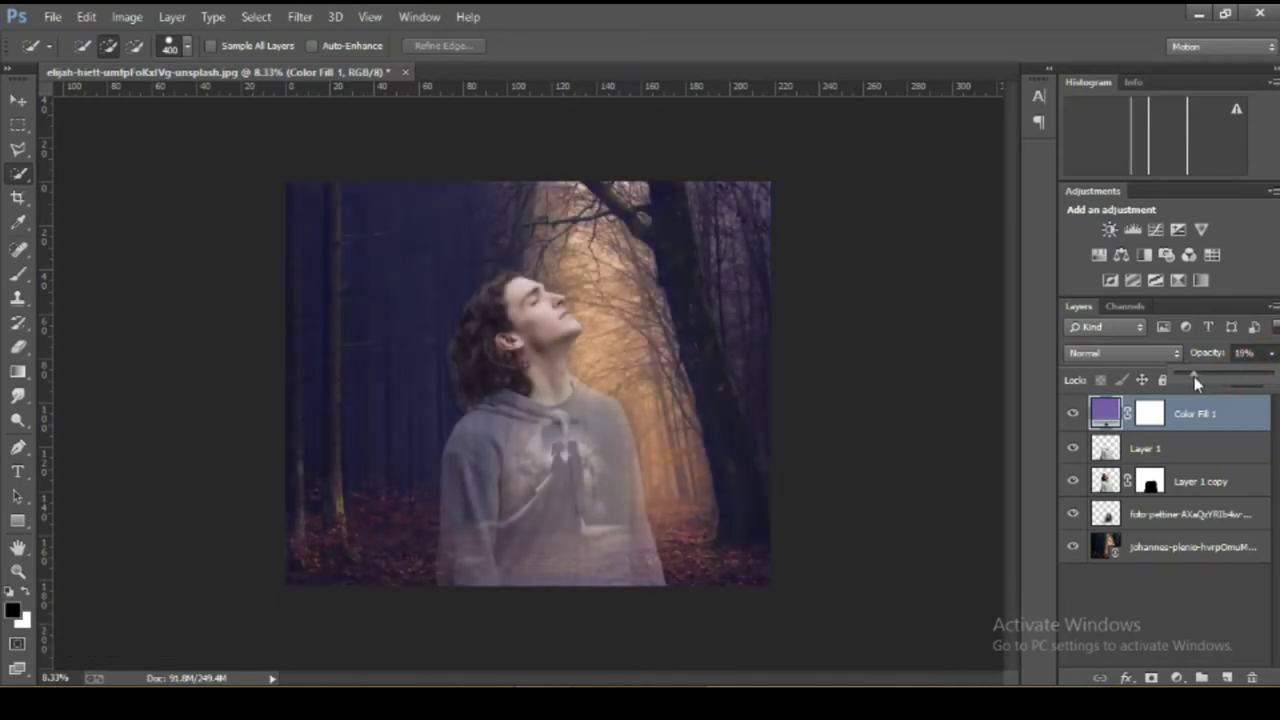
# Add a Selective Color layer setting Reds to Cyan -92, Magenta -56, Black -78.
pyautogui.click(1180, 679)
pyautogui.click(1160, 660)
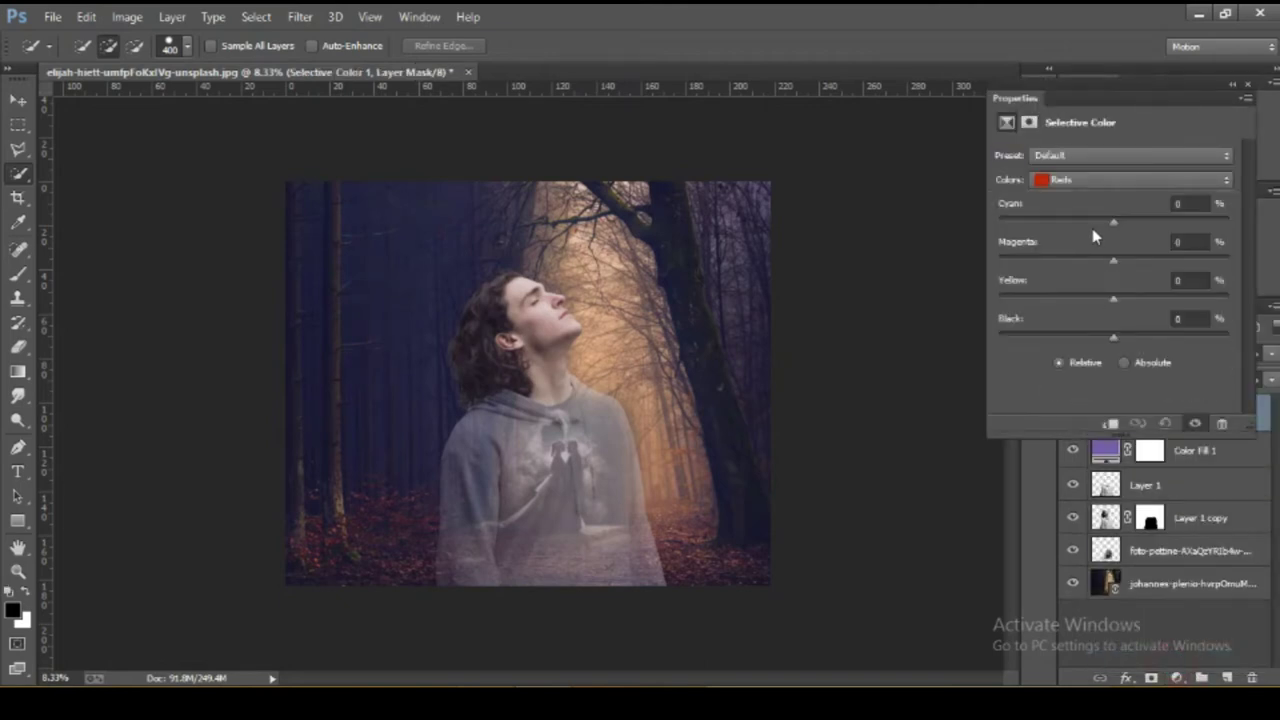
pyautogui.moveTo(1091, 218); pyautogui.dragTo(1050, 222)
pyautogui.moveTo(1063, 263)
pyautogui.mouseDown()
pyautogui.moveTo(1034, 258)
pyautogui.moveTo(1052, 265)
pyautogui.mouseUp()
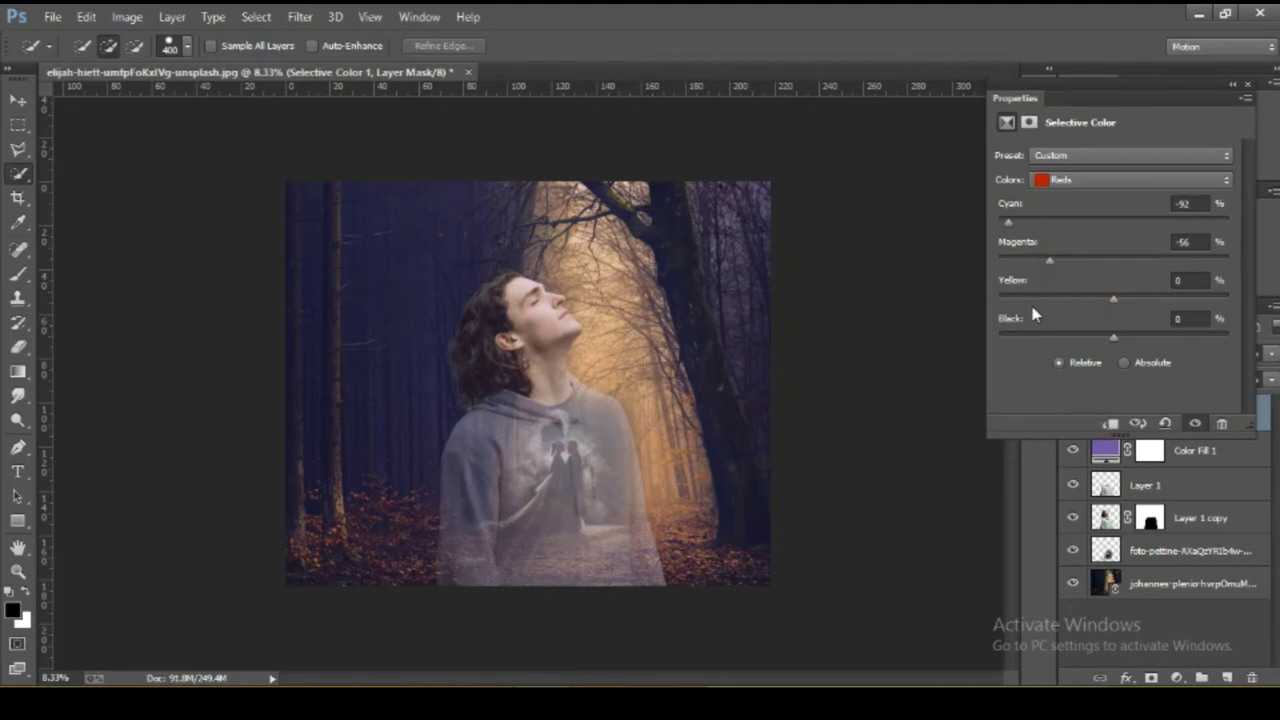
pyautogui.moveTo(1046, 340); pyautogui.dragTo(985, 337)
pyautogui.click(1247, 84)
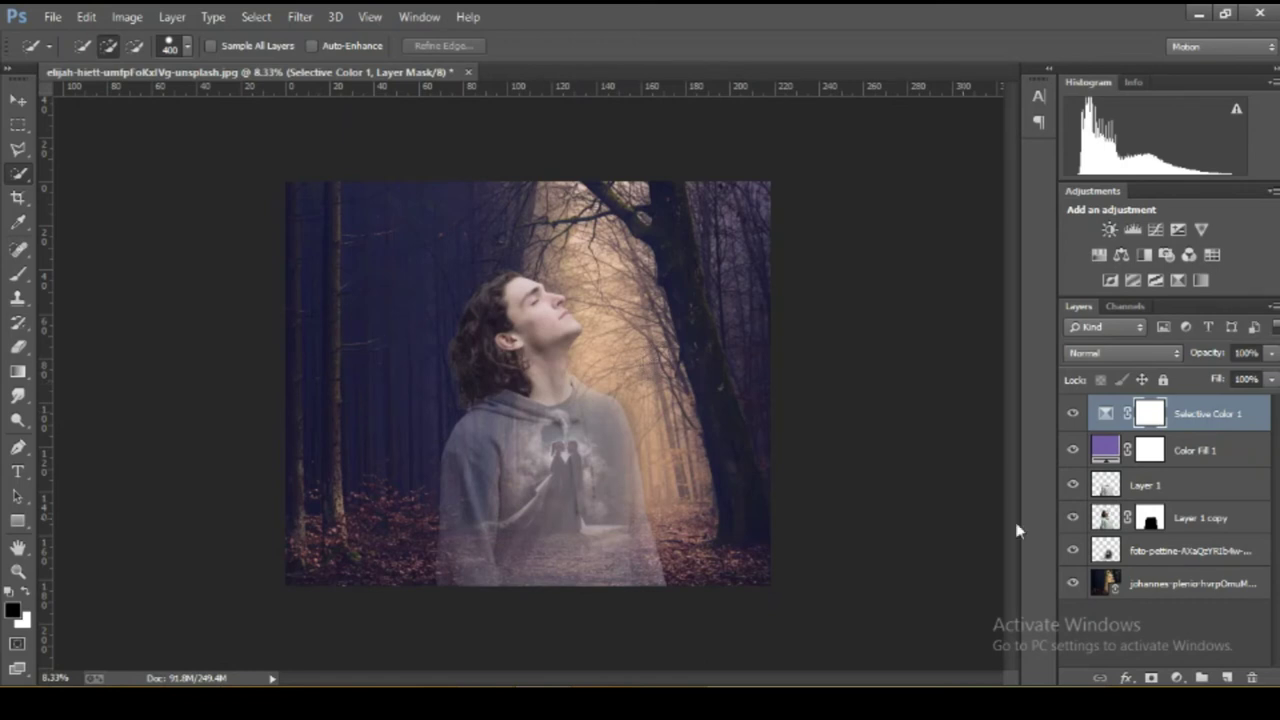
# Select Layer 1 and lower its opacity to 32%.
pyautogui.click(1105, 517)
pyautogui.click(1117, 489)
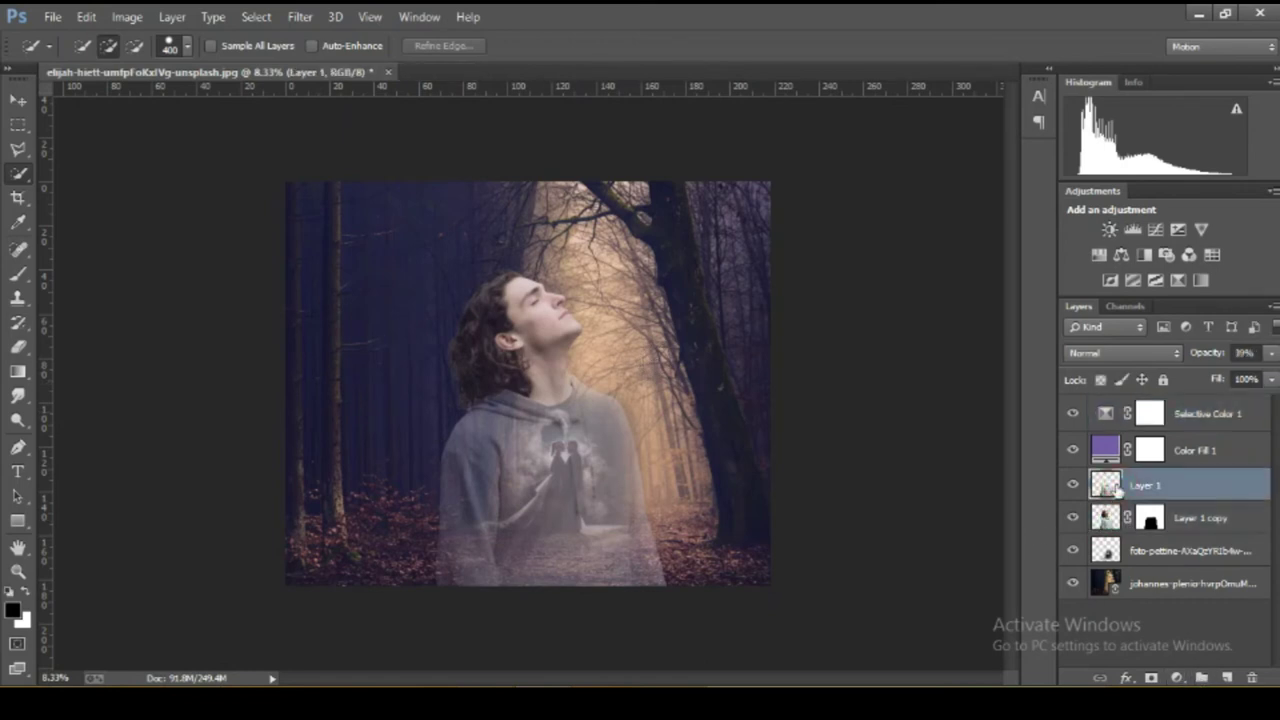
pyautogui.click(1271, 354)
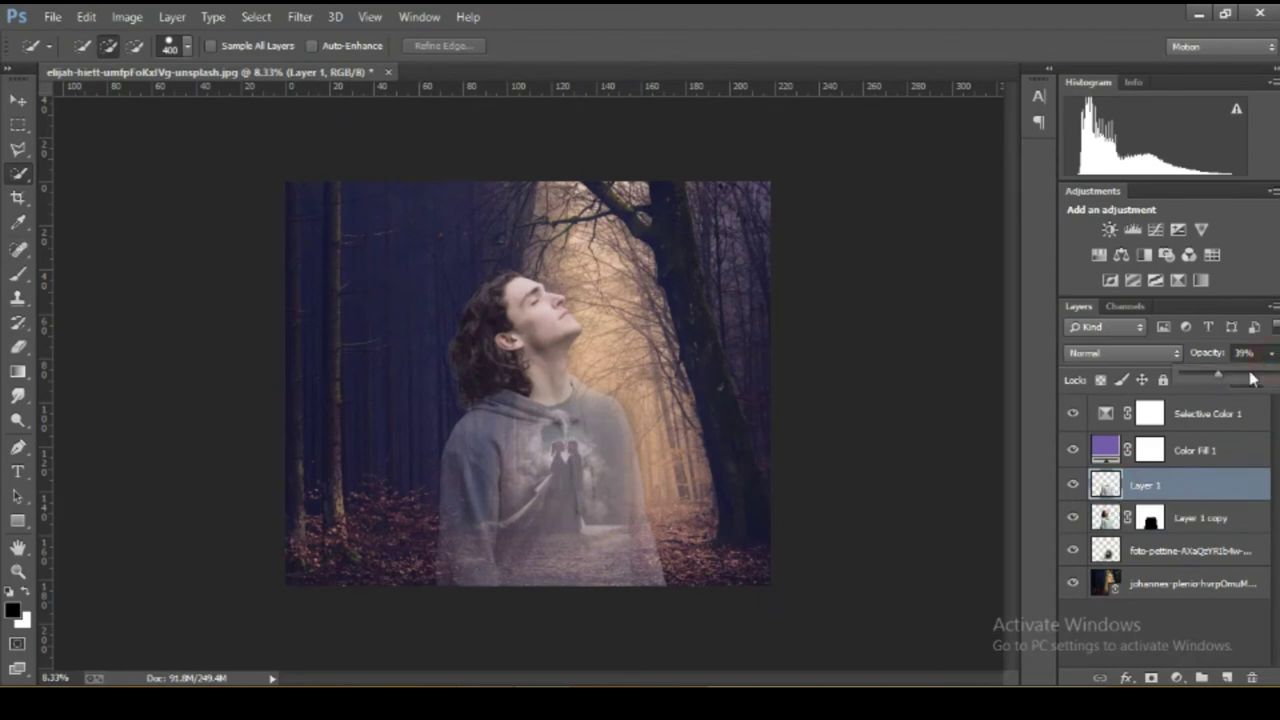
pyautogui.moveTo(1212, 376); pyautogui.dragTo(1205, 377)
# Cycle Layer 1's blend modes from Darken toward Lighter Color.
pyautogui.click(1140, 350)
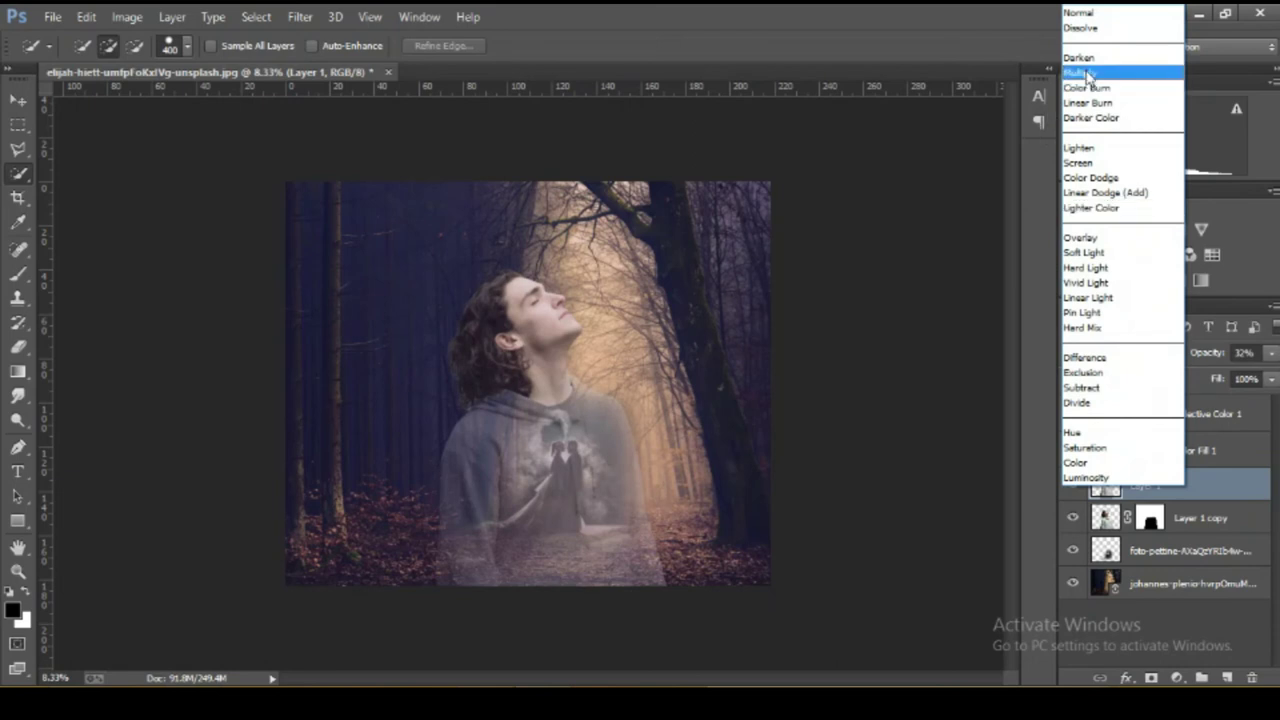
pyautogui.click(1079, 57)
pyautogui.hotkey('shift', '+')
pyautogui.hotkey('shift', '+')
pyautogui.hotkey('shift', '+')
pyautogui.hotkey('shift', '+')
pyautogui.hotkey('shift', '+')
pyautogui.hotkey('shift', '+')
pyautogui.hotkey('shift', '+')
pyautogui.hotkey('shift', '+')
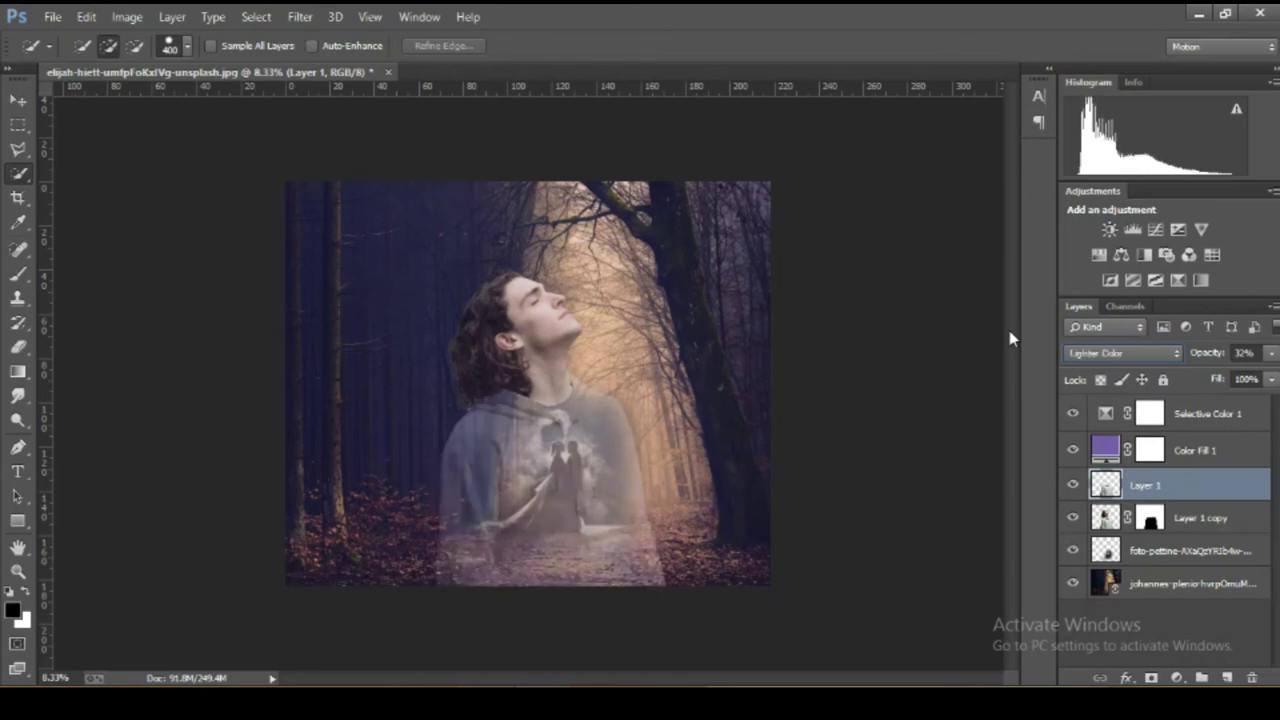
pyautogui.hotkey('shift', '+')
# Settle Layer 1 on Lighter Color, then start saving the composite via File > Save As.
pyautogui.hotkey('shift', '-')
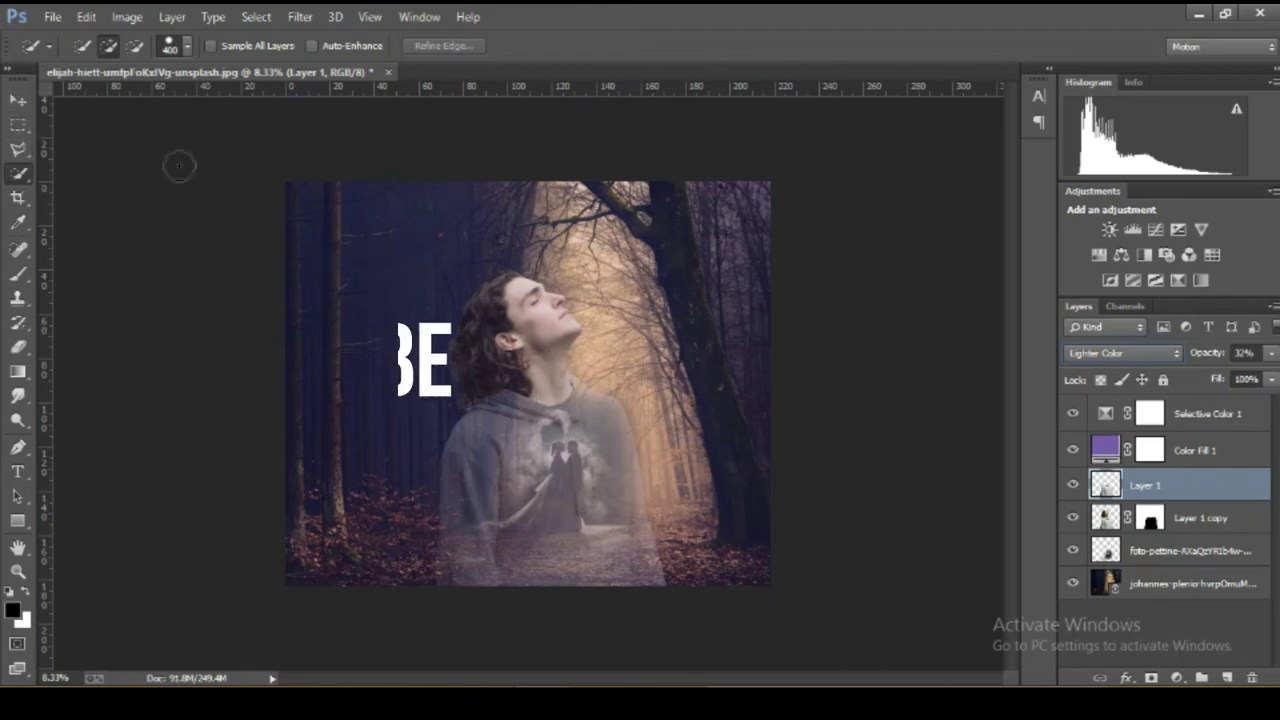
pyautogui.click(52, 17)
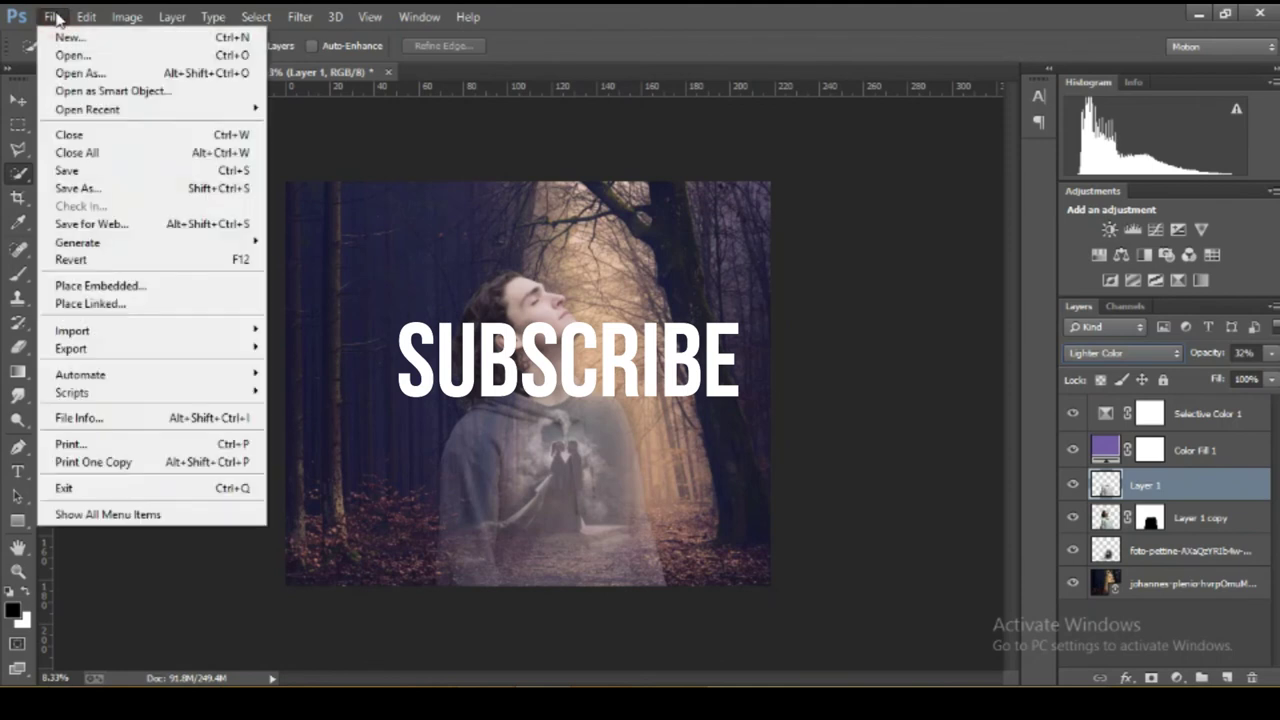
pyautogui.click(108, 190)
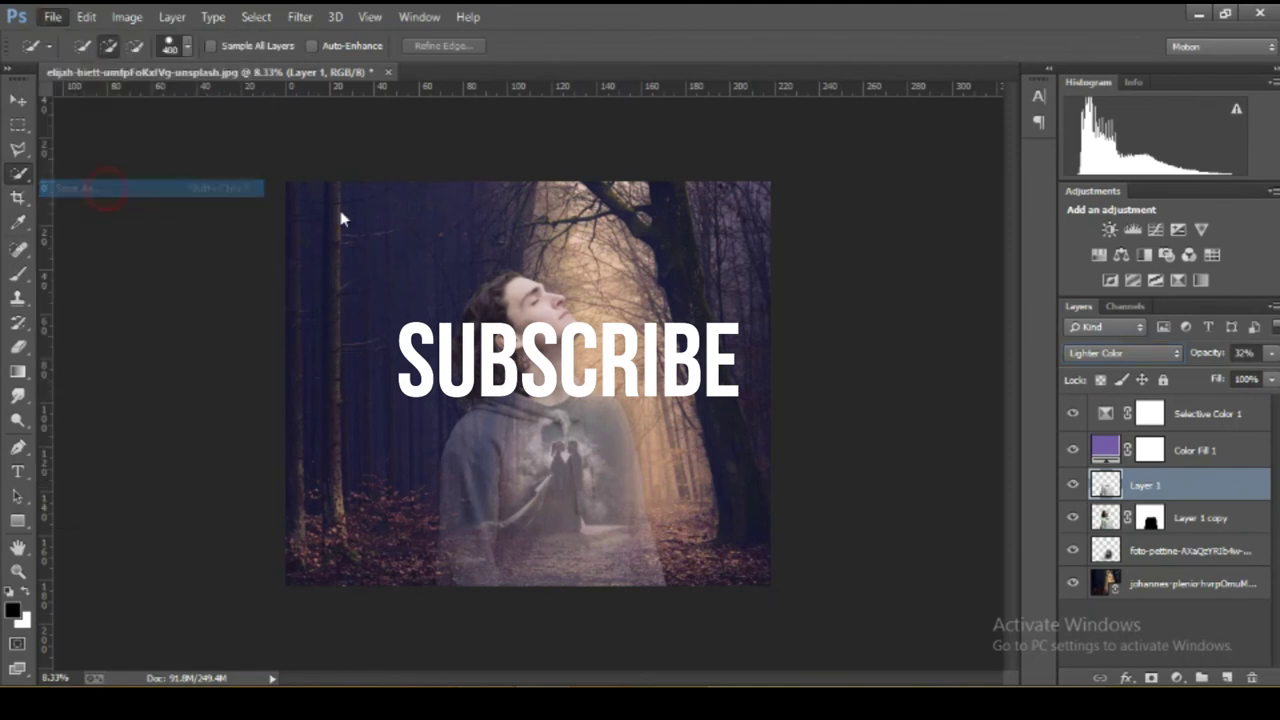